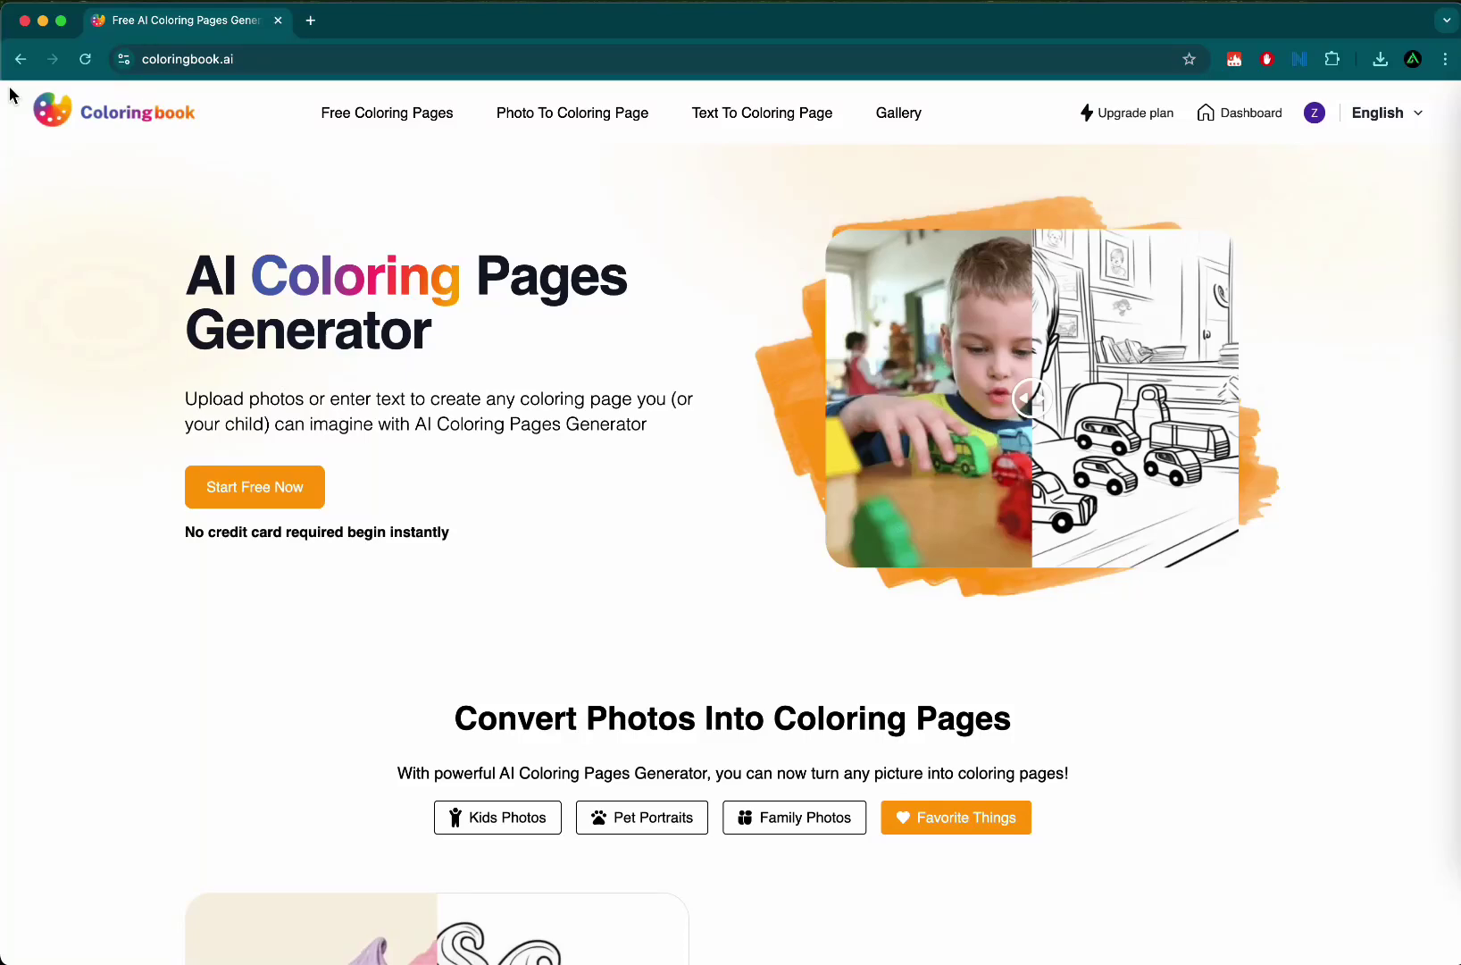
Scroll up and down the ColoringBook.ai home page to browse its sections
{"action": "scroll", "coordinate": [11, 94], "scroll_direction": "up", "scroll_amount": 5}
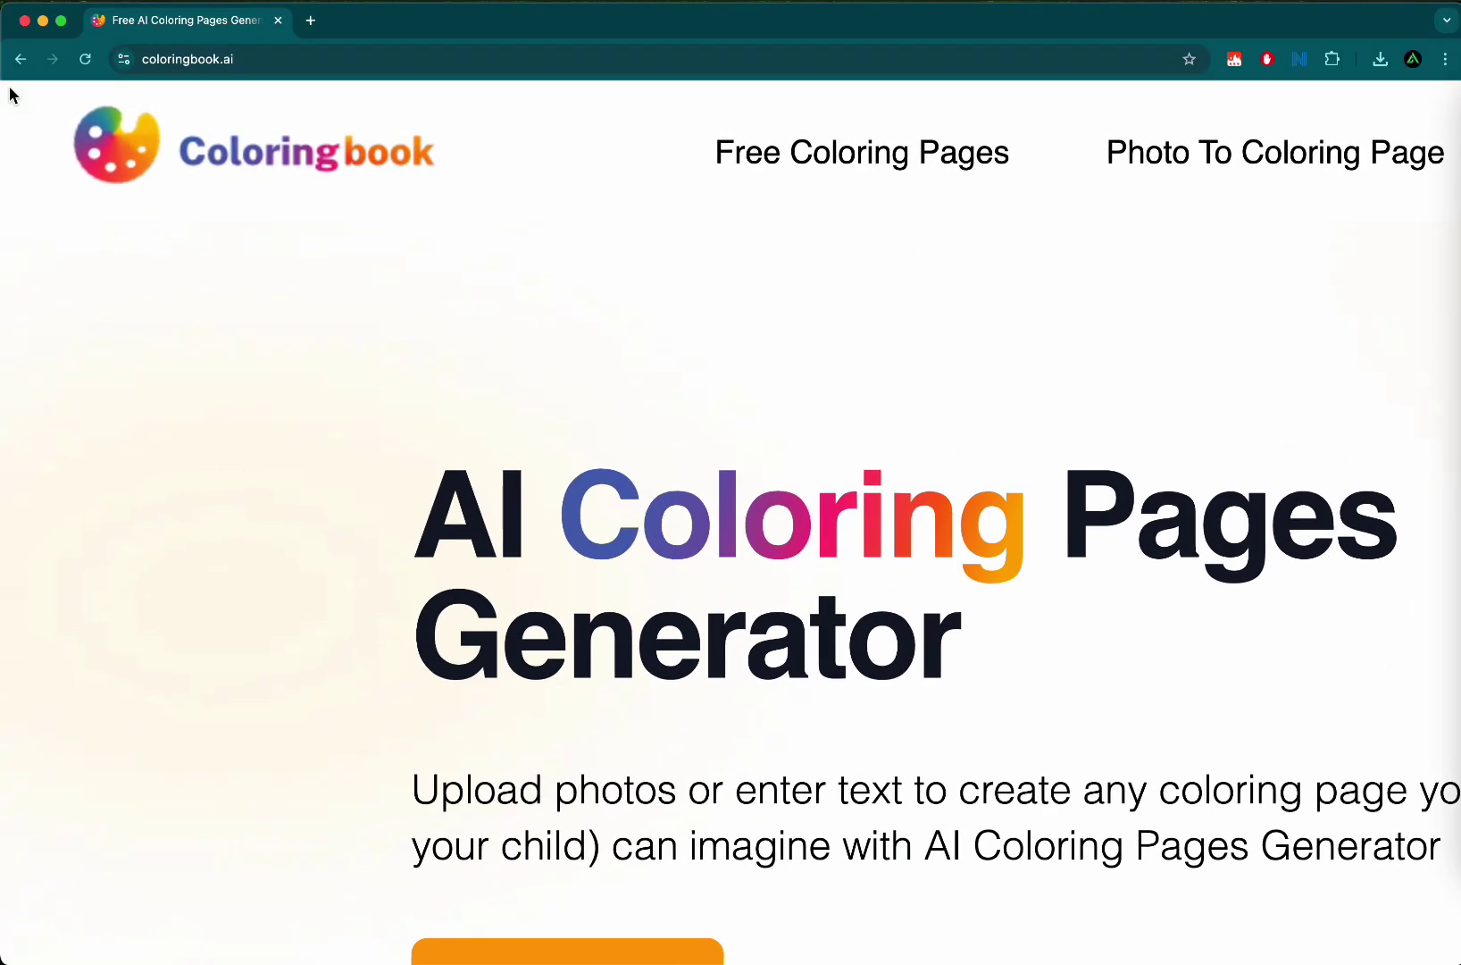
{"action": "scroll", "coordinate": [11, 93], "scroll_direction": "down", "scroll_amount": 5}
{"action": "scroll", "coordinate": [661, 788], "scroll_direction": "down", "scroll_amount": 1}
{"action": "scroll", "coordinate": [661, 788], "scroll_direction": "down", "scroll_amount": 3}
{"action": "scroll", "coordinate": [755, 463], "scroll_direction": "up", "scroll_amount": 5}
{"action": "scroll", "coordinate": [800, 498], "scroll_direction": "down", "scroll_amount": 10}
{"action": "scroll", "coordinate": [800, 497], "scroll_direction": "down", "scroll_amount": 10}
{"action": "scroll", "coordinate": [800, 498], "scroll_direction": "down", "scroll_amount": 5}
{"action": "scroll", "coordinate": [795, 497], "scroll_direction": "down", "scroll_amount": 10}
{"action": "scroll", "coordinate": [795, 536], "scroll_direction": "down", "scroll_amount": 5}
{"action": "scroll", "coordinate": [800, 629], "scroll_direction": "down", "scroll_amount": 5}
{"action": "scroll", "coordinate": [803, 553], "scroll_direction": "up", "scroll_amount": 20}
Search the free pages for 'penguin' and open the penguin coloring page collection
{"action": "left_click", "coordinate": [659, 476]}
{"action": "type", "text": "penguin"}
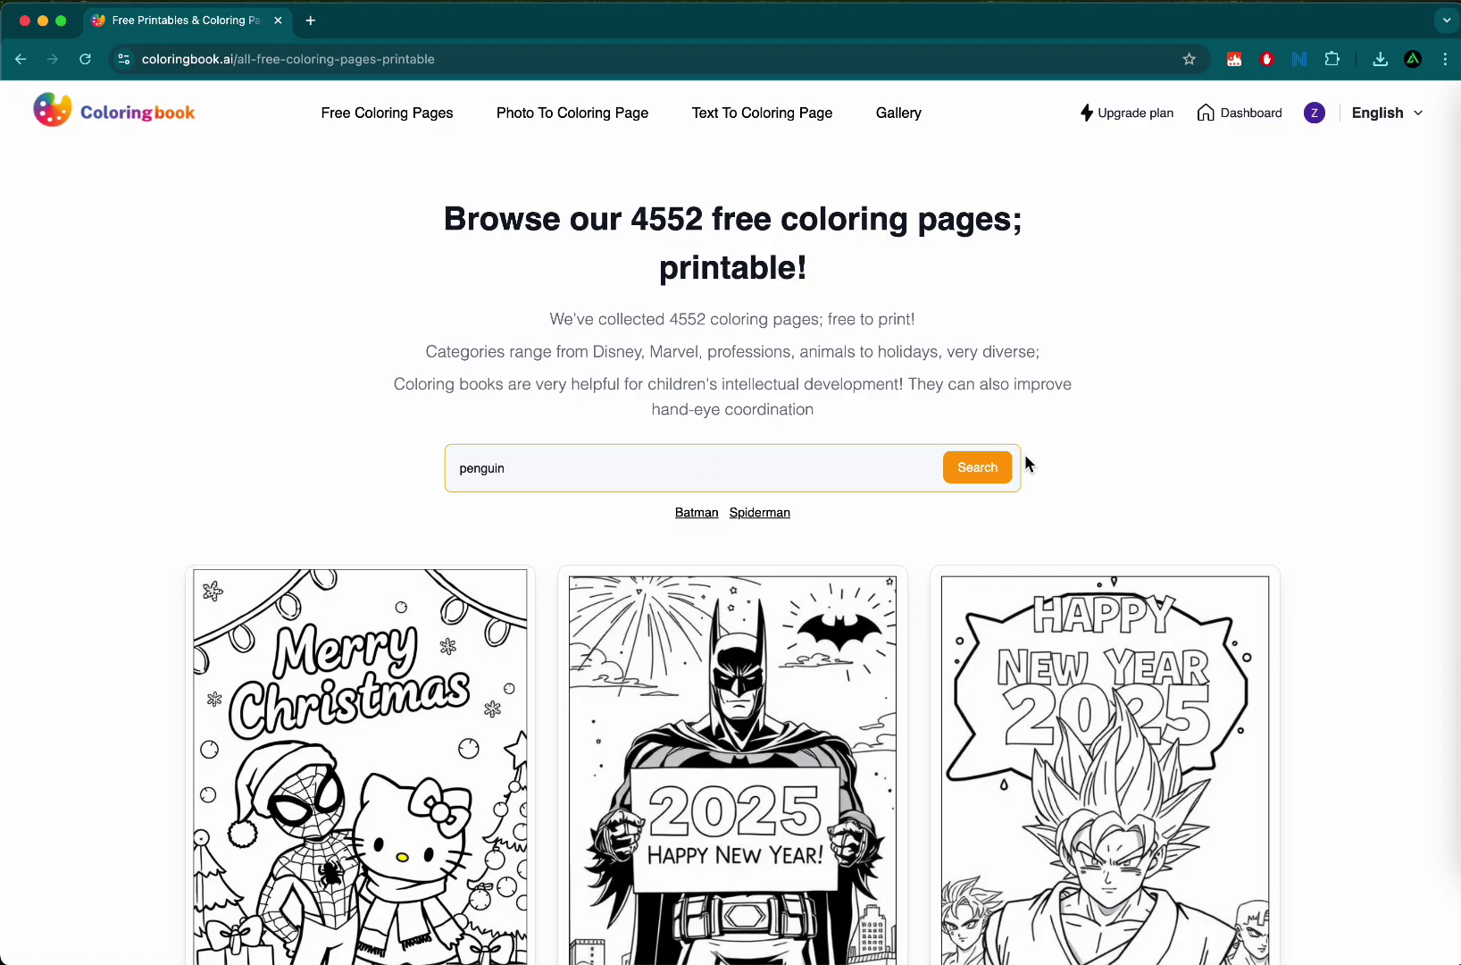
{"action": "left_click", "coordinate": [1008, 471]}
{"action": "scroll", "coordinate": [725, 837], "scroll_direction": "down", "scroll_amount": 3}
{"action": "left_click", "coordinate": [327, 548]}
Open the parent and baby penguins standing straight forward page, then view and close its downloaded image
{"action": "scroll", "coordinate": [884, 674], "scroll_direction": "down", "scroll_amount": 3}
{"action": "scroll", "coordinate": [889, 672], "scroll_direction": "down", "scroll_amount": 8}
{"action": "scroll", "coordinate": [1115, 560], "scroll_direction": "down", "scroll_amount": 2}
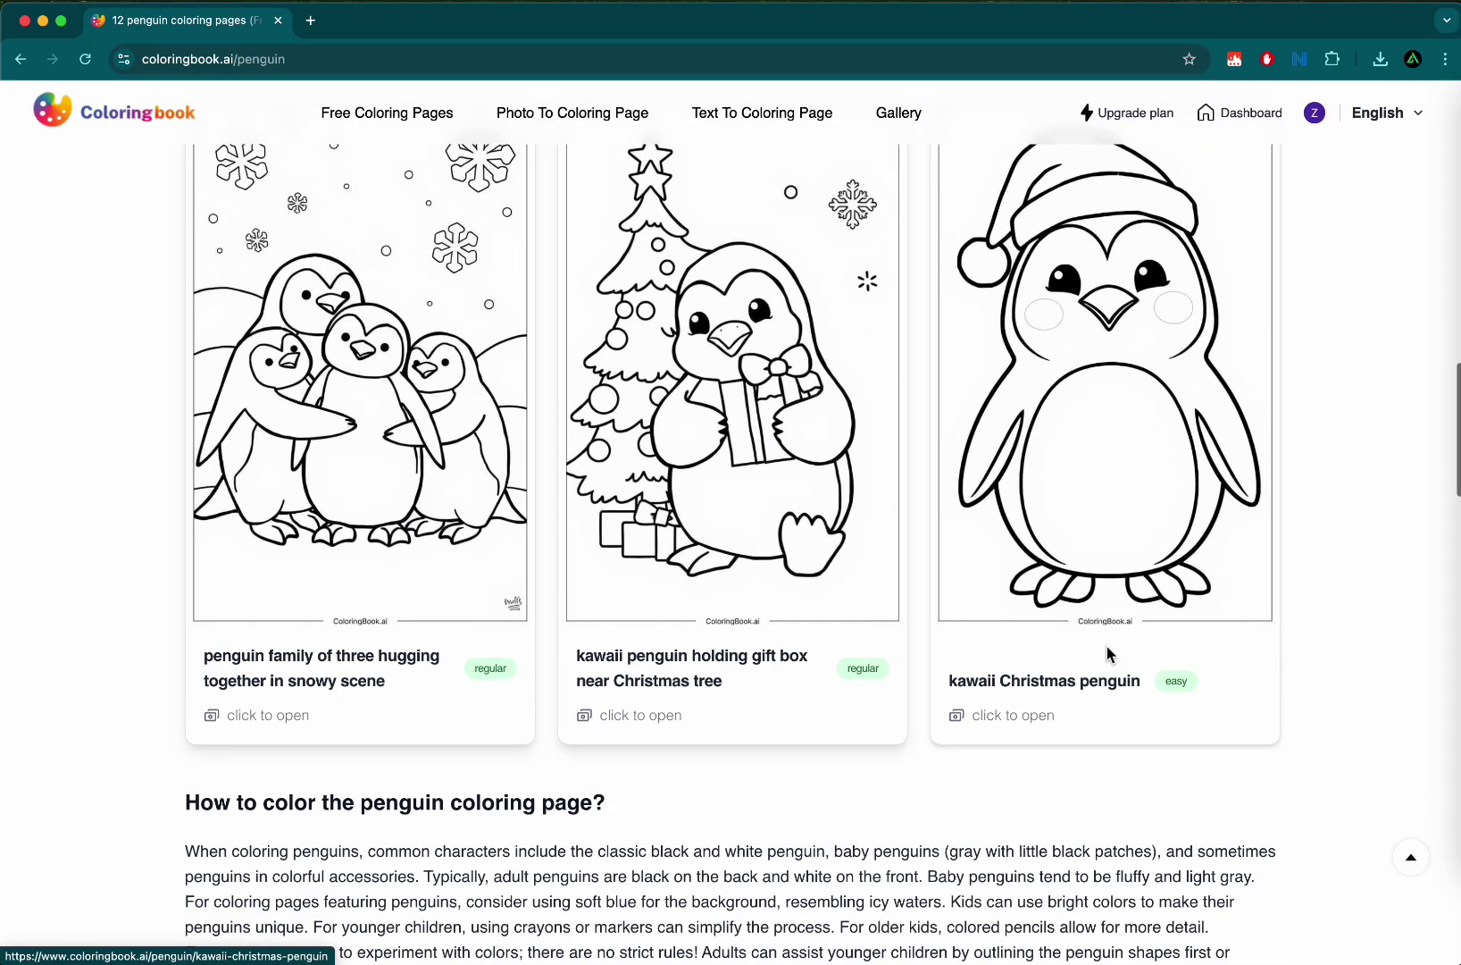
{"action": "scroll", "coordinate": [1109, 655], "scroll_direction": "down", "scroll_amount": 3}
{"action": "scroll", "coordinate": [1109, 653], "scroll_direction": "down", "scroll_amount": 5}
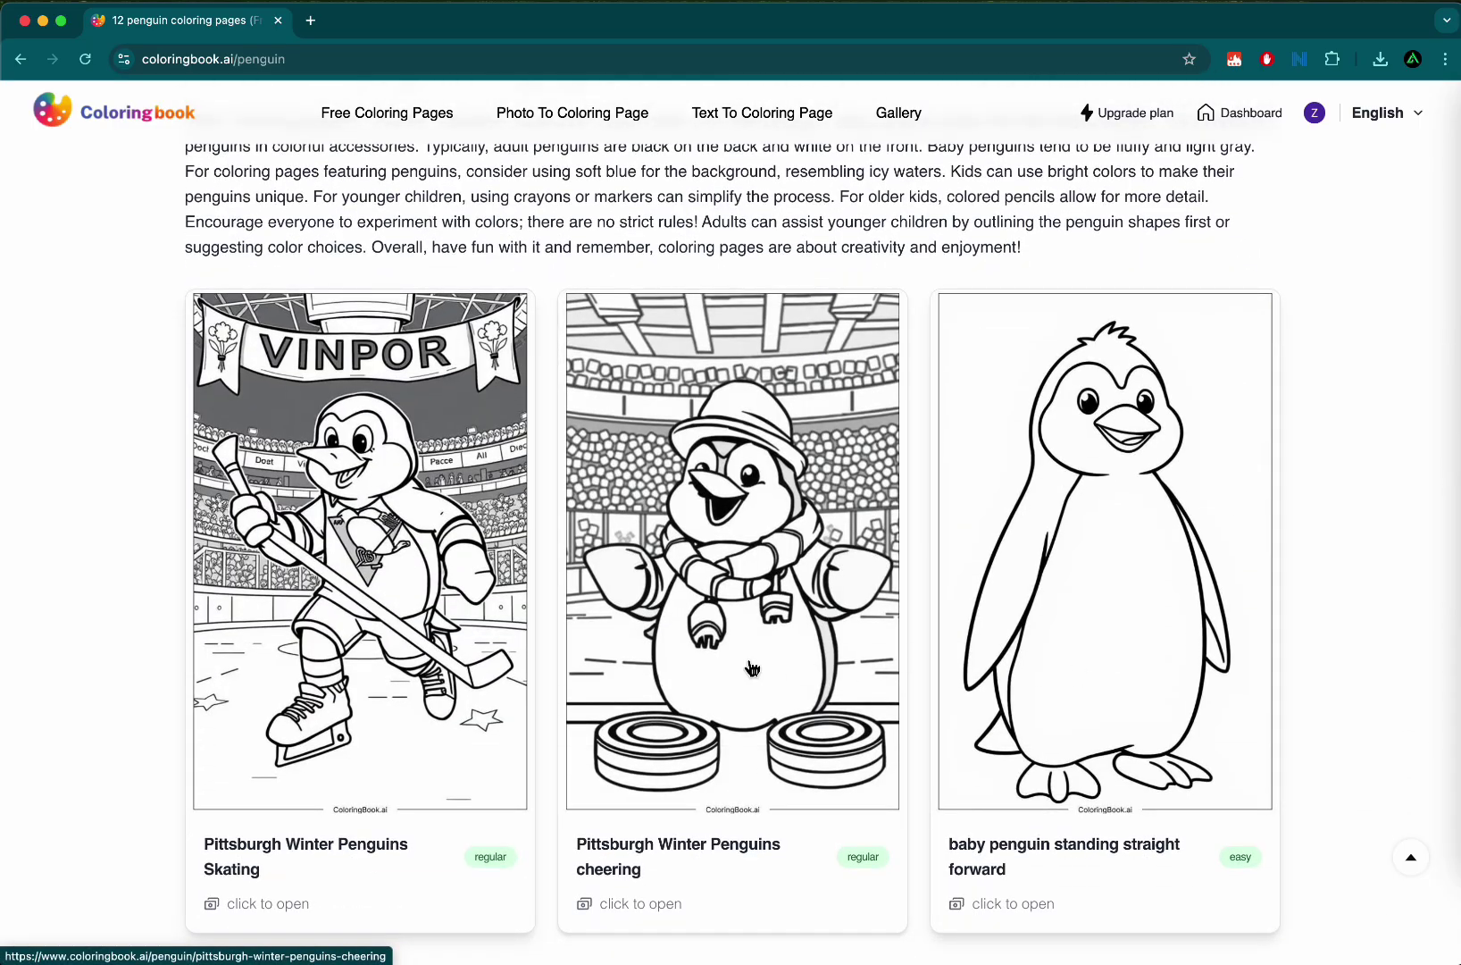
{"action": "scroll", "coordinate": [752, 669], "scroll_direction": "down", "scroll_amount": 8}
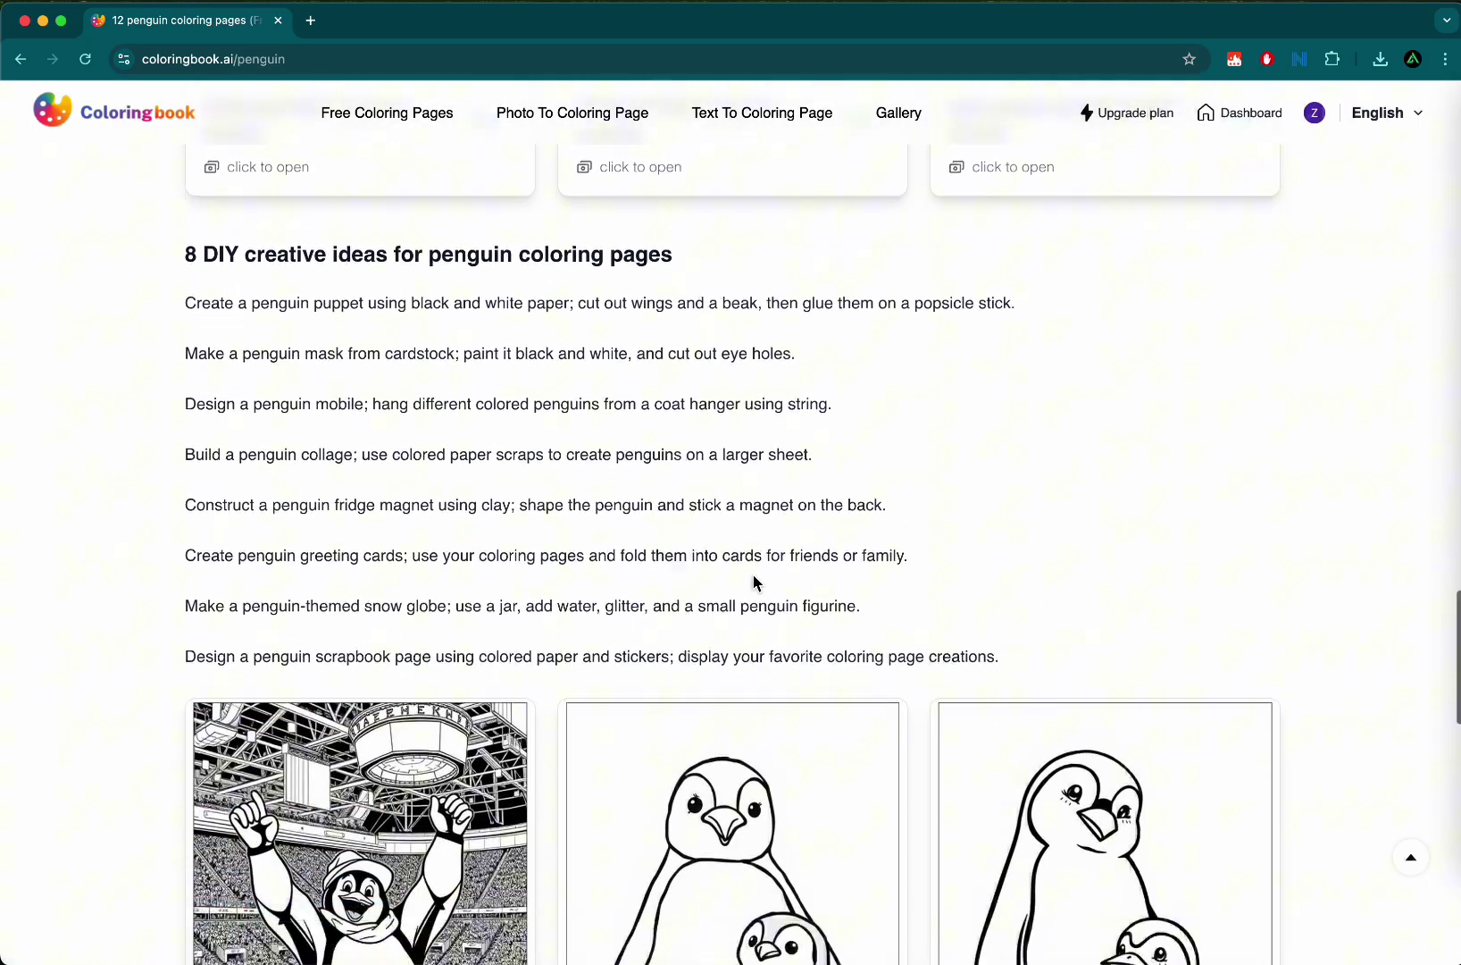
{"action": "scroll", "coordinate": [753, 583], "scroll_direction": "down", "scroll_amount": 5}
{"action": "left_click", "coordinate": [750, 576]}
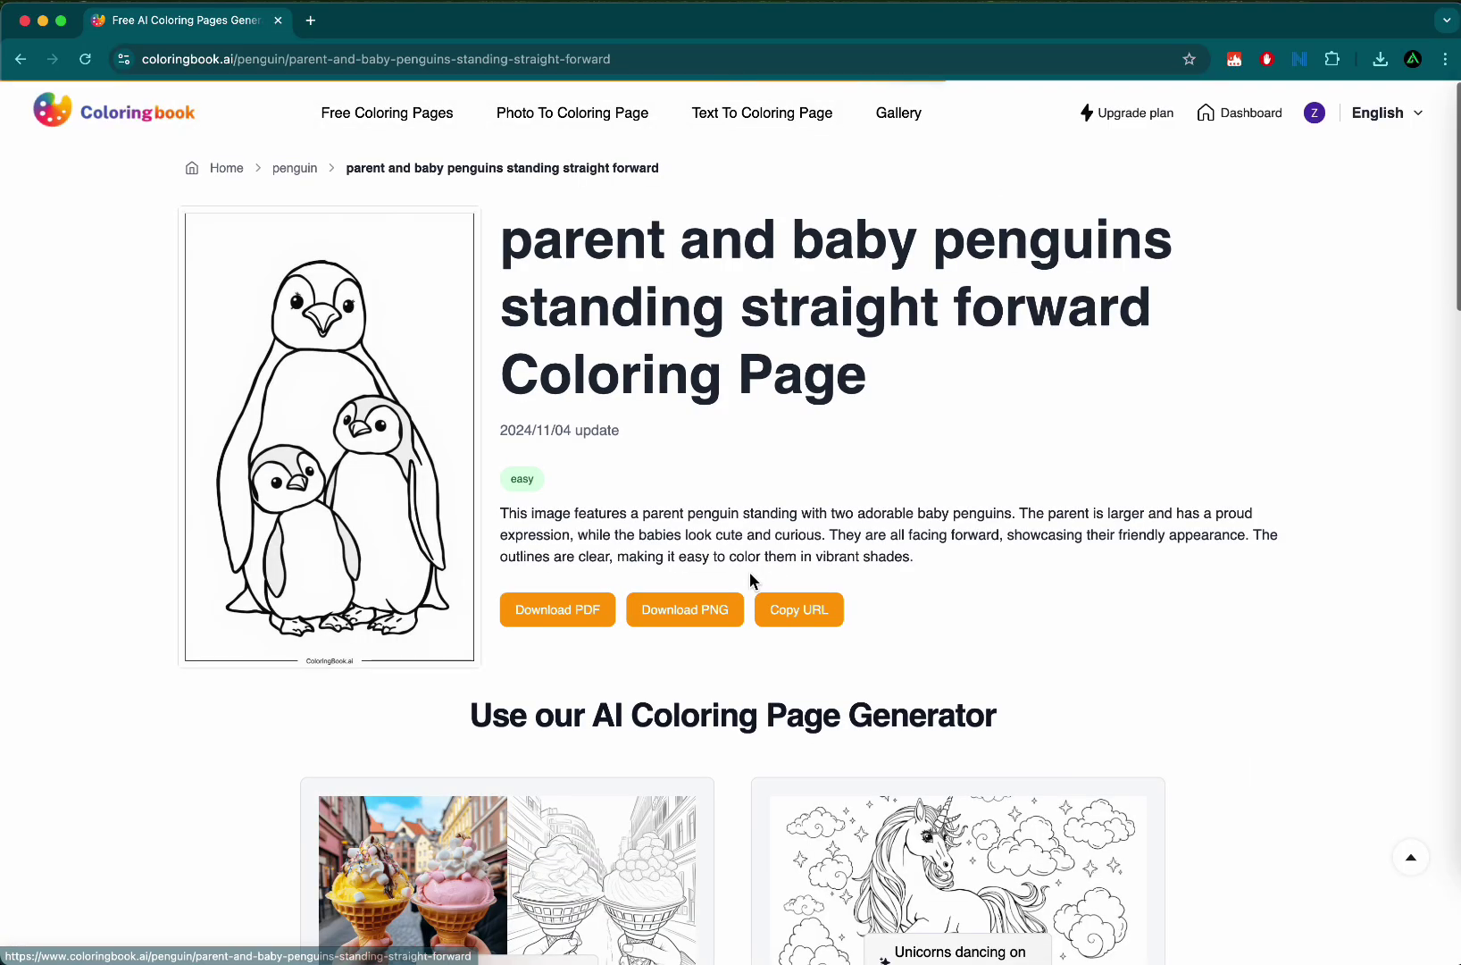
{"action": "left_click", "coordinate": [1264, 120]}
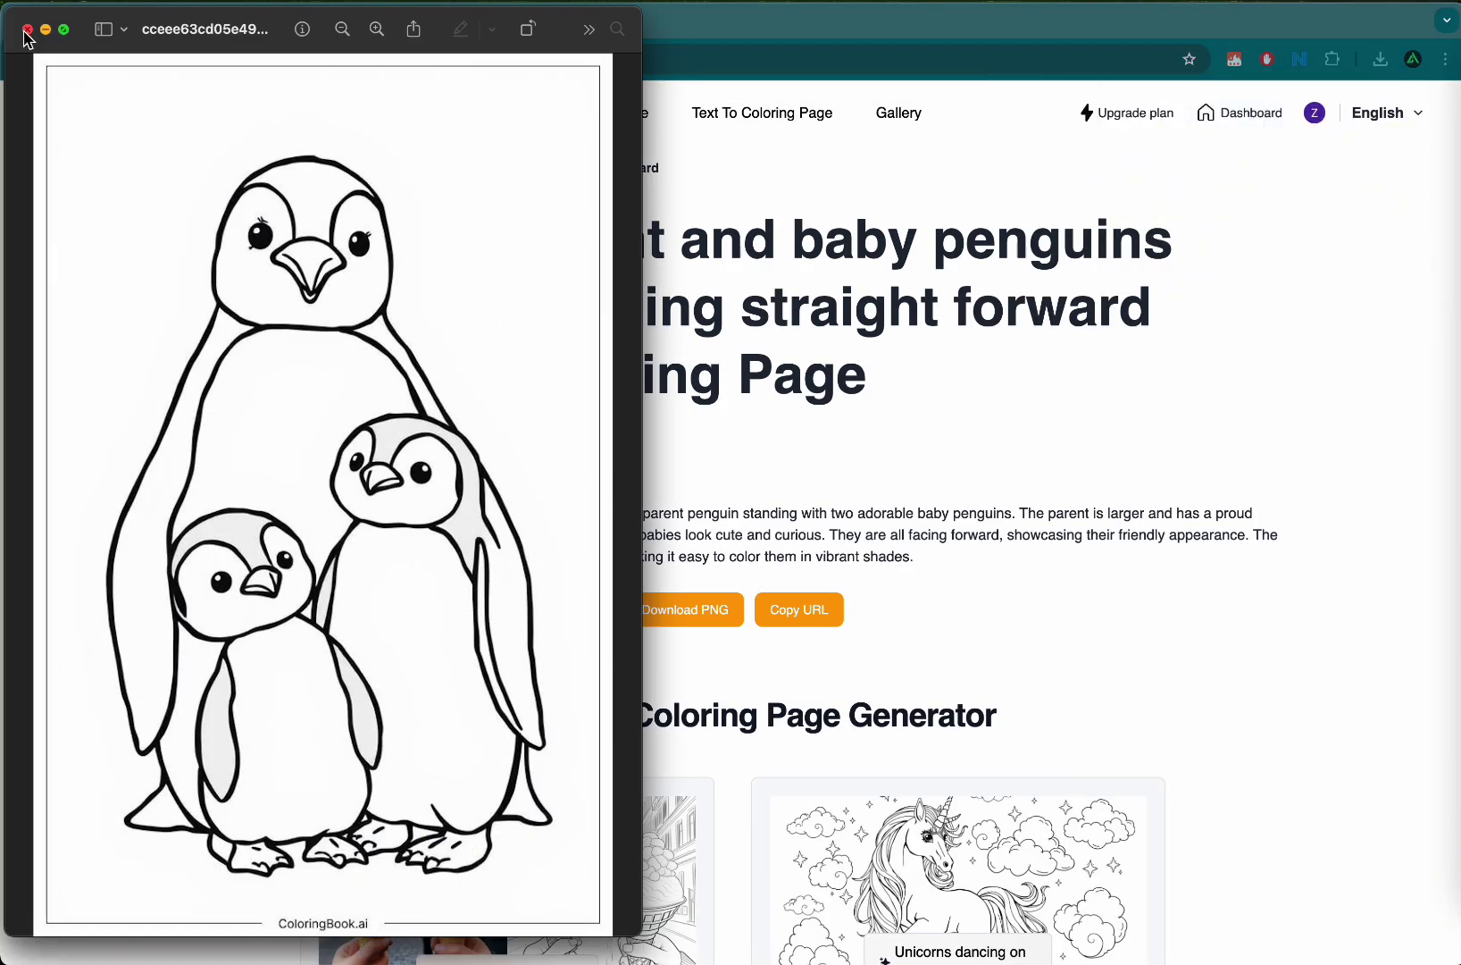
{"action": "left_click", "coordinate": [28, 31]}
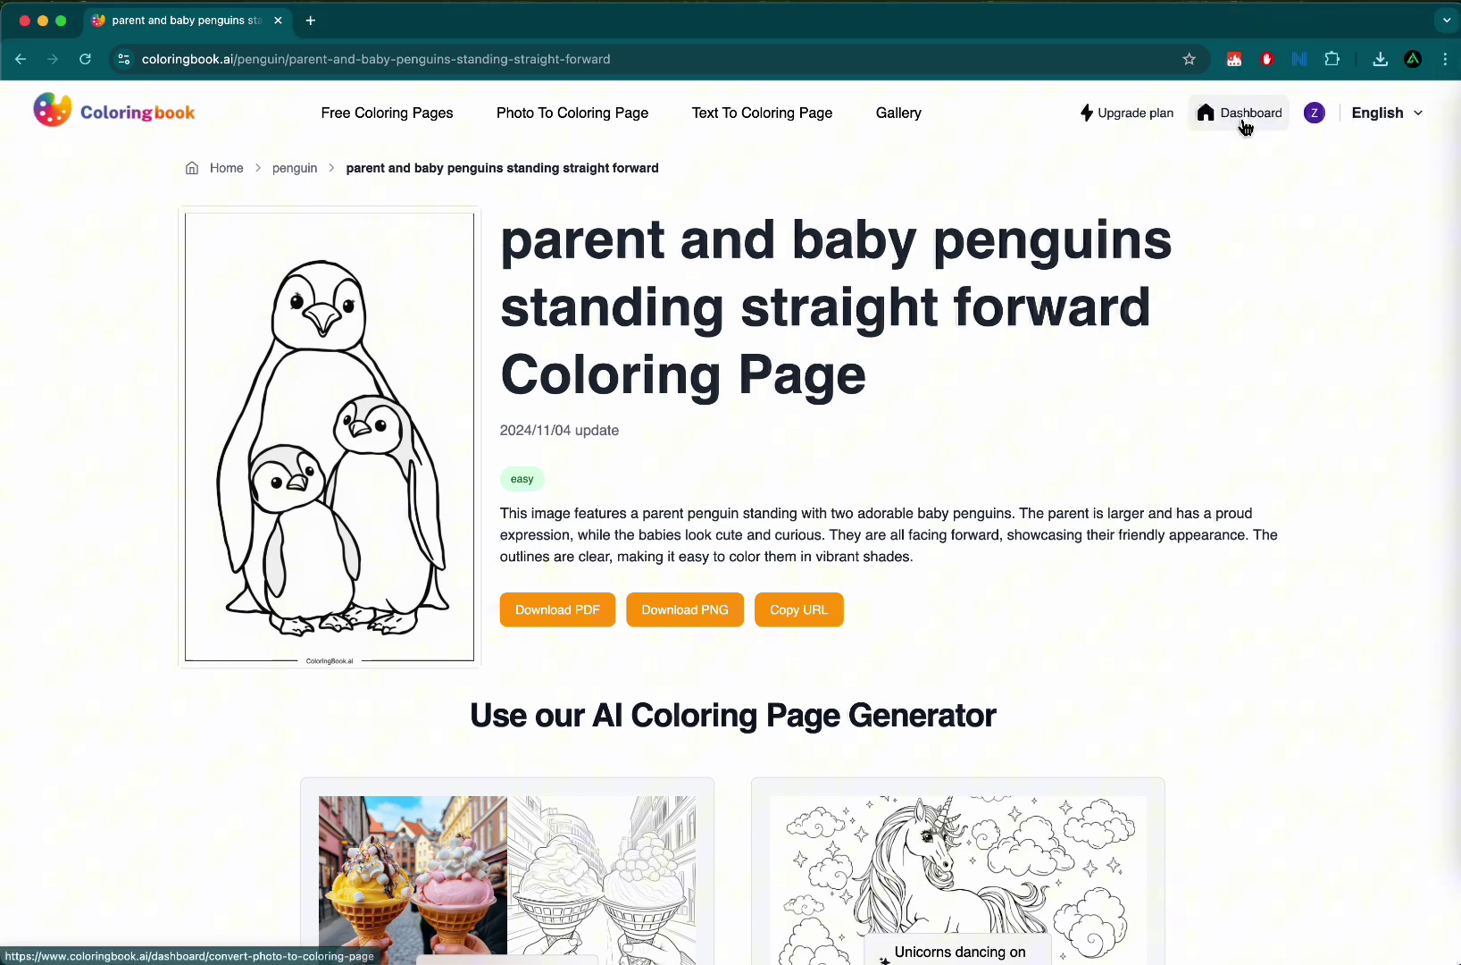
Open the dashboard's Text to Coloring Pages generator in batch mode
{"action": "left_click", "coordinate": [1241, 113]}
{"action": "scroll", "coordinate": [15, 140], "scroll_direction": "up", "scroll_amount": 5}
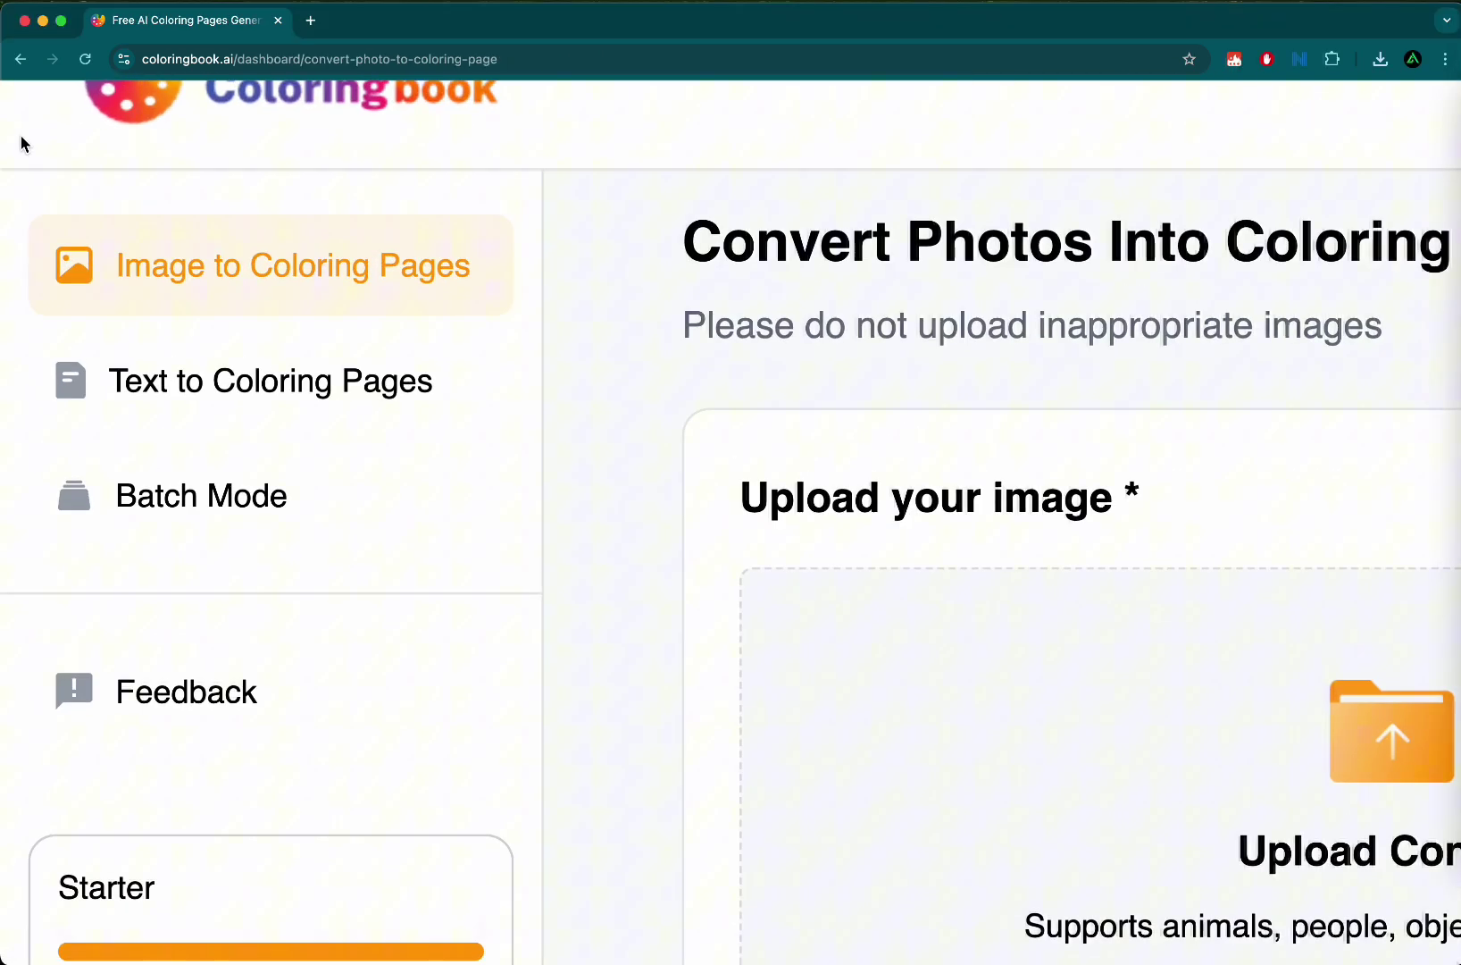
{"action": "left_click", "coordinate": [260, 356]}
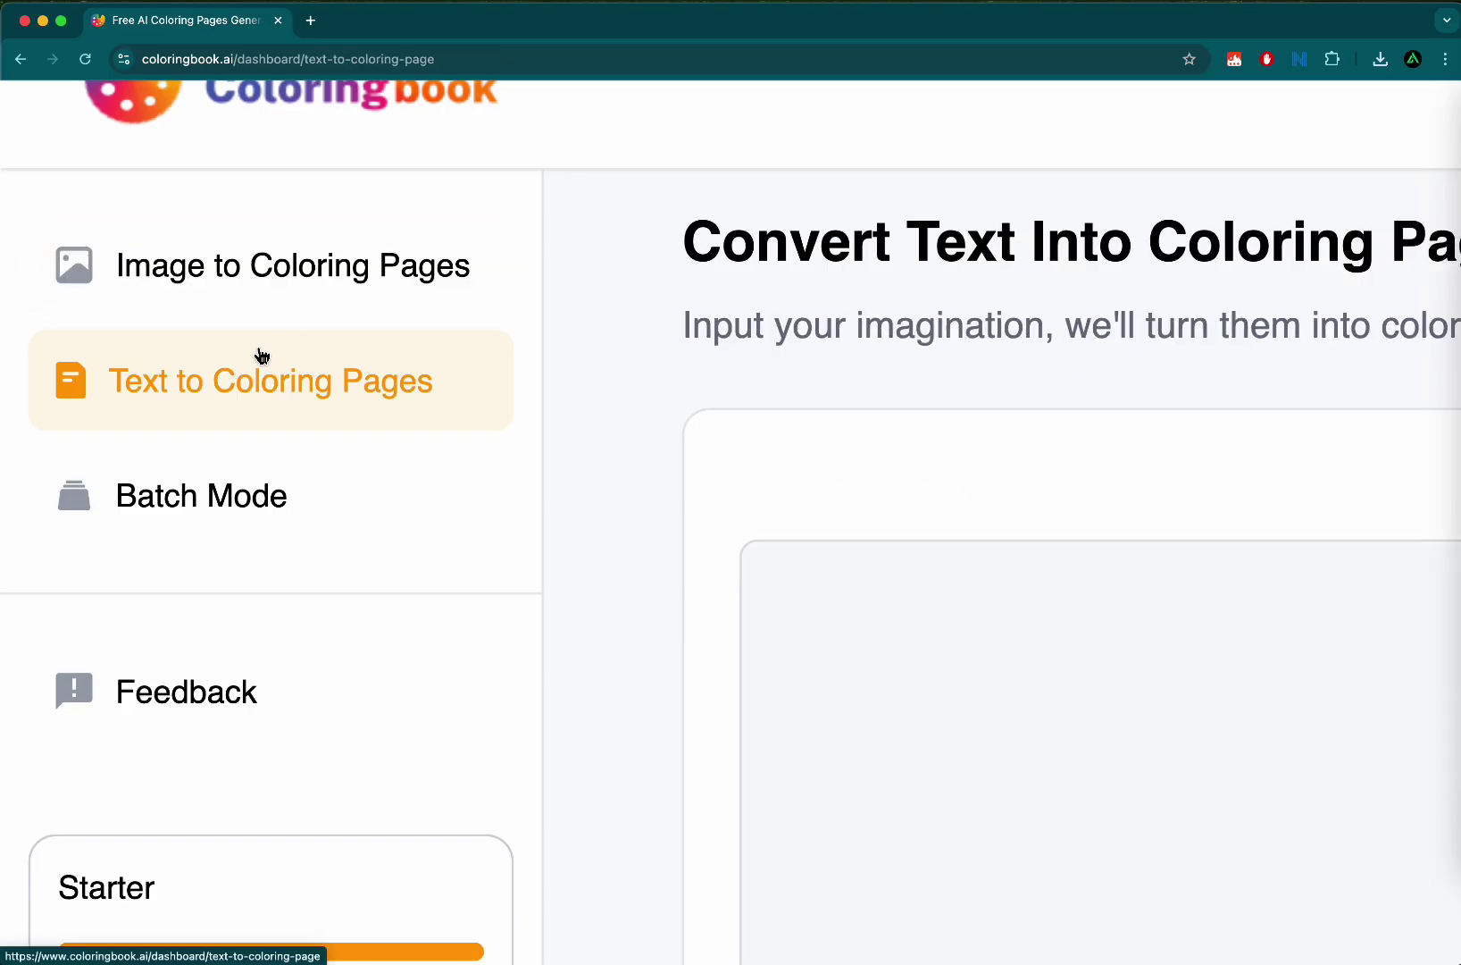
{"action": "left_click", "coordinate": [244, 515]}
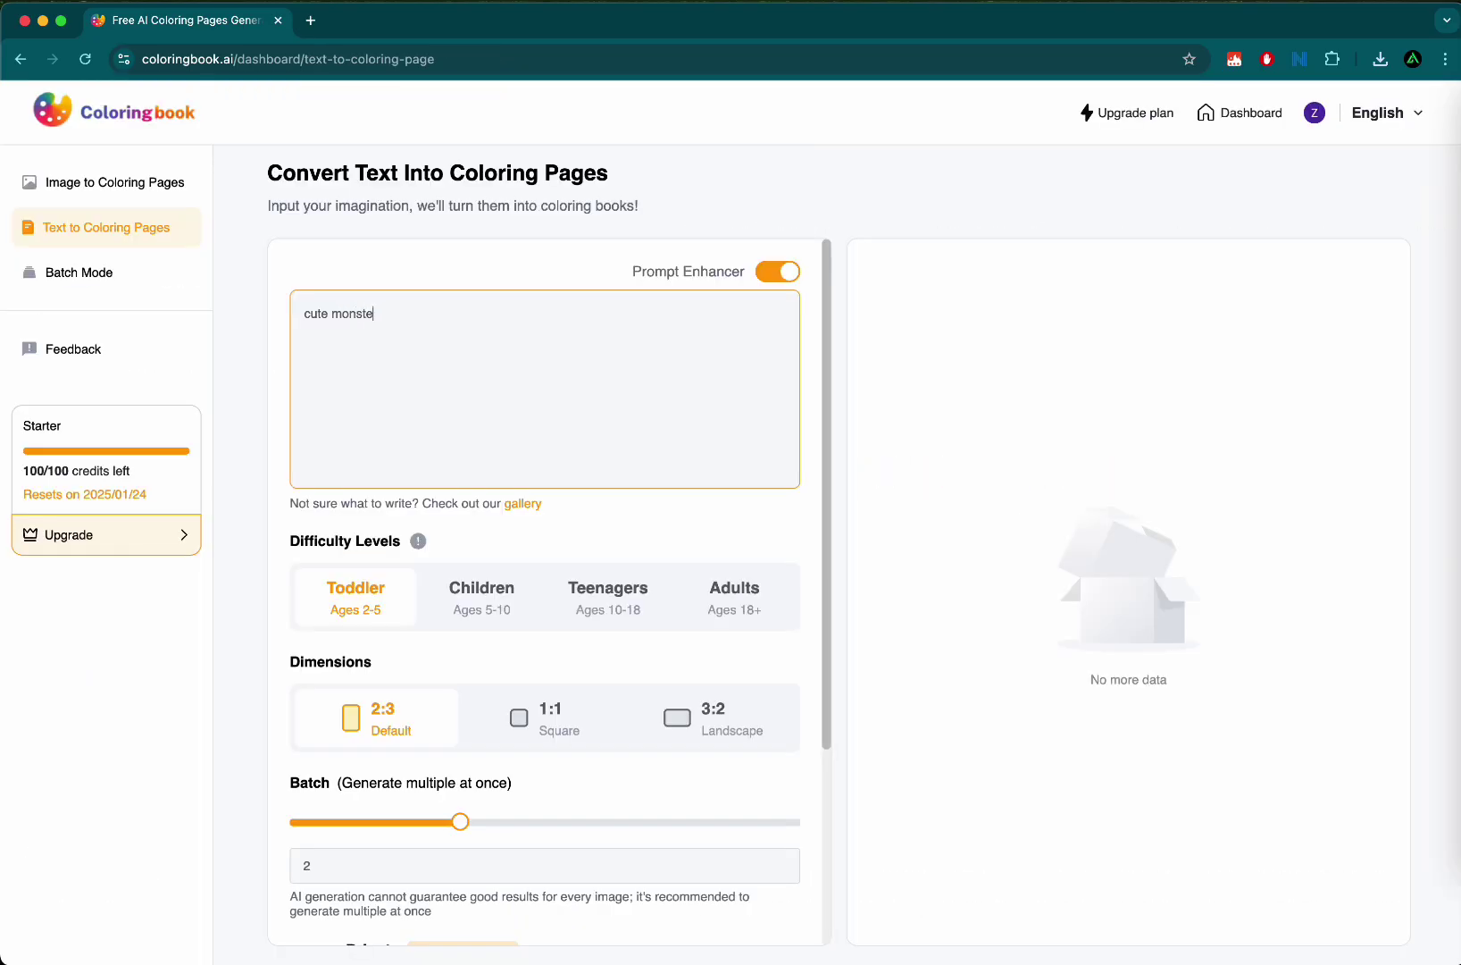
Choose Children difficulty and square 1:1 pages
{"action": "scroll", "coordinate": [398, 615], "scroll_direction": "up", "scroll_amount": 3}
{"action": "left_click", "coordinate": [527, 620]}
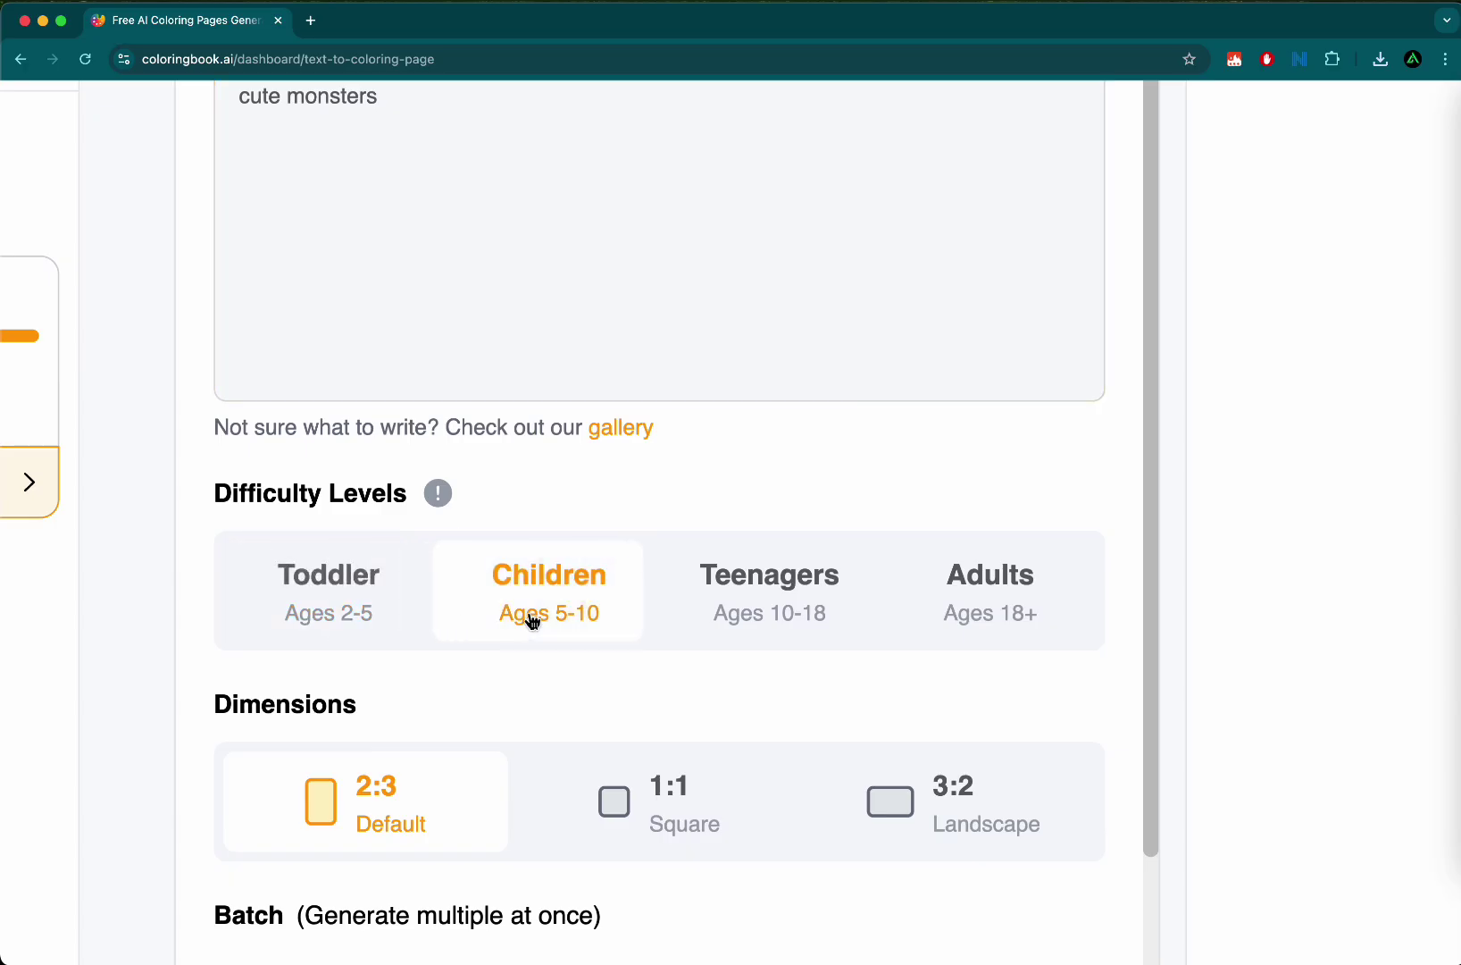
{"action": "left_click", "coordinate": [785, 612]}
{"action": "left_click", "coordinate": [998, 601]}
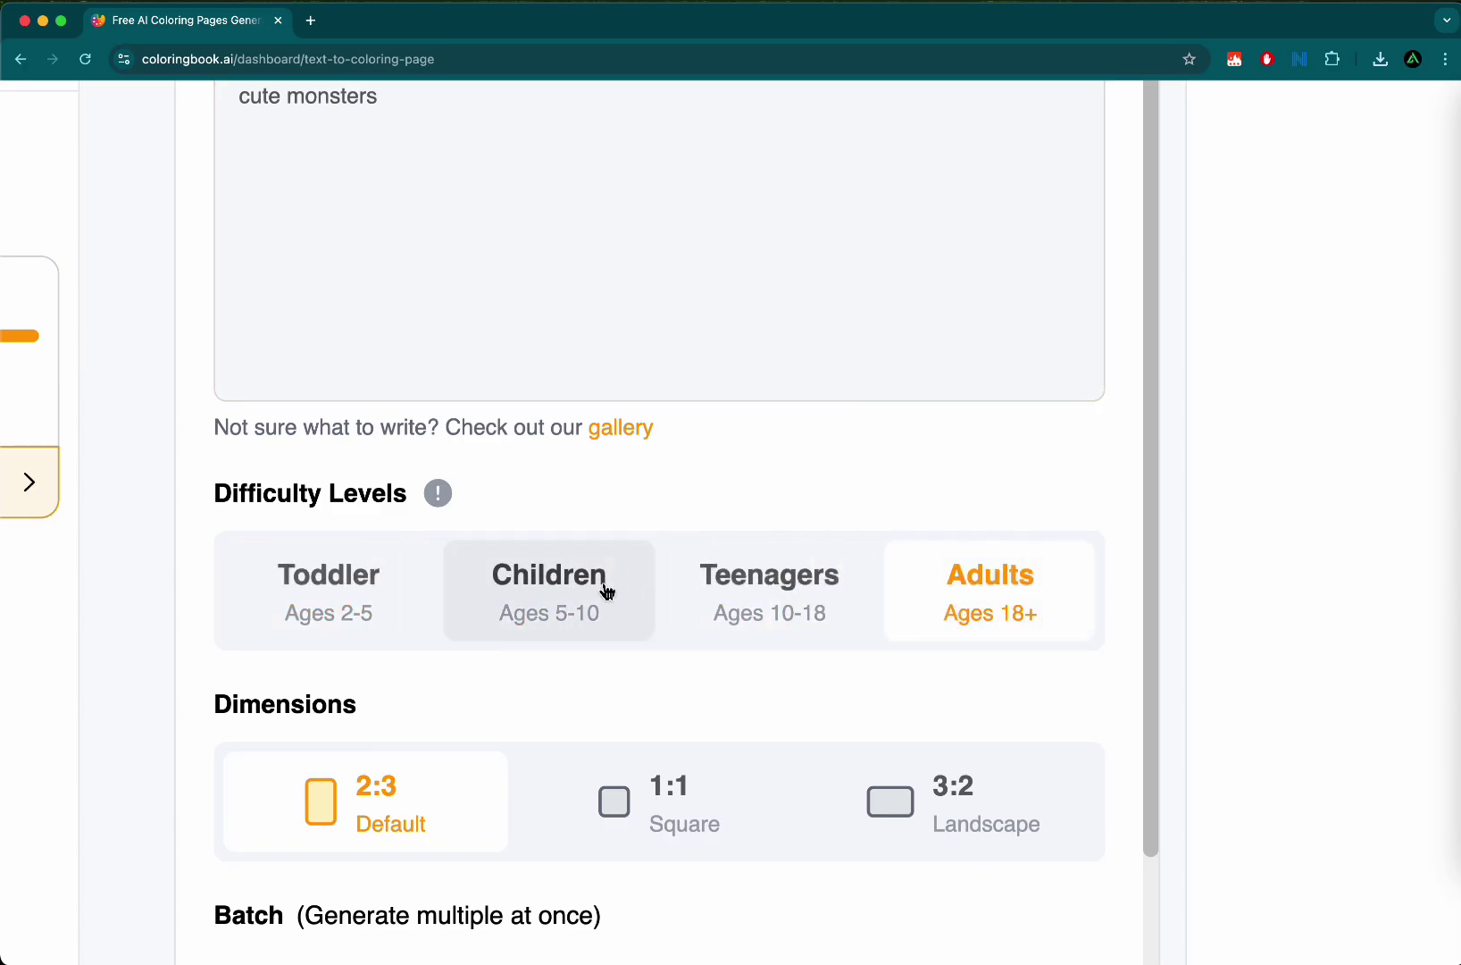
{"action": "left_click", "coordinate": [584, 614]}
{"action": "left_click", "coordinate": [961, 830]}
{"action": "left_click", "coordinate": [683, 819]}
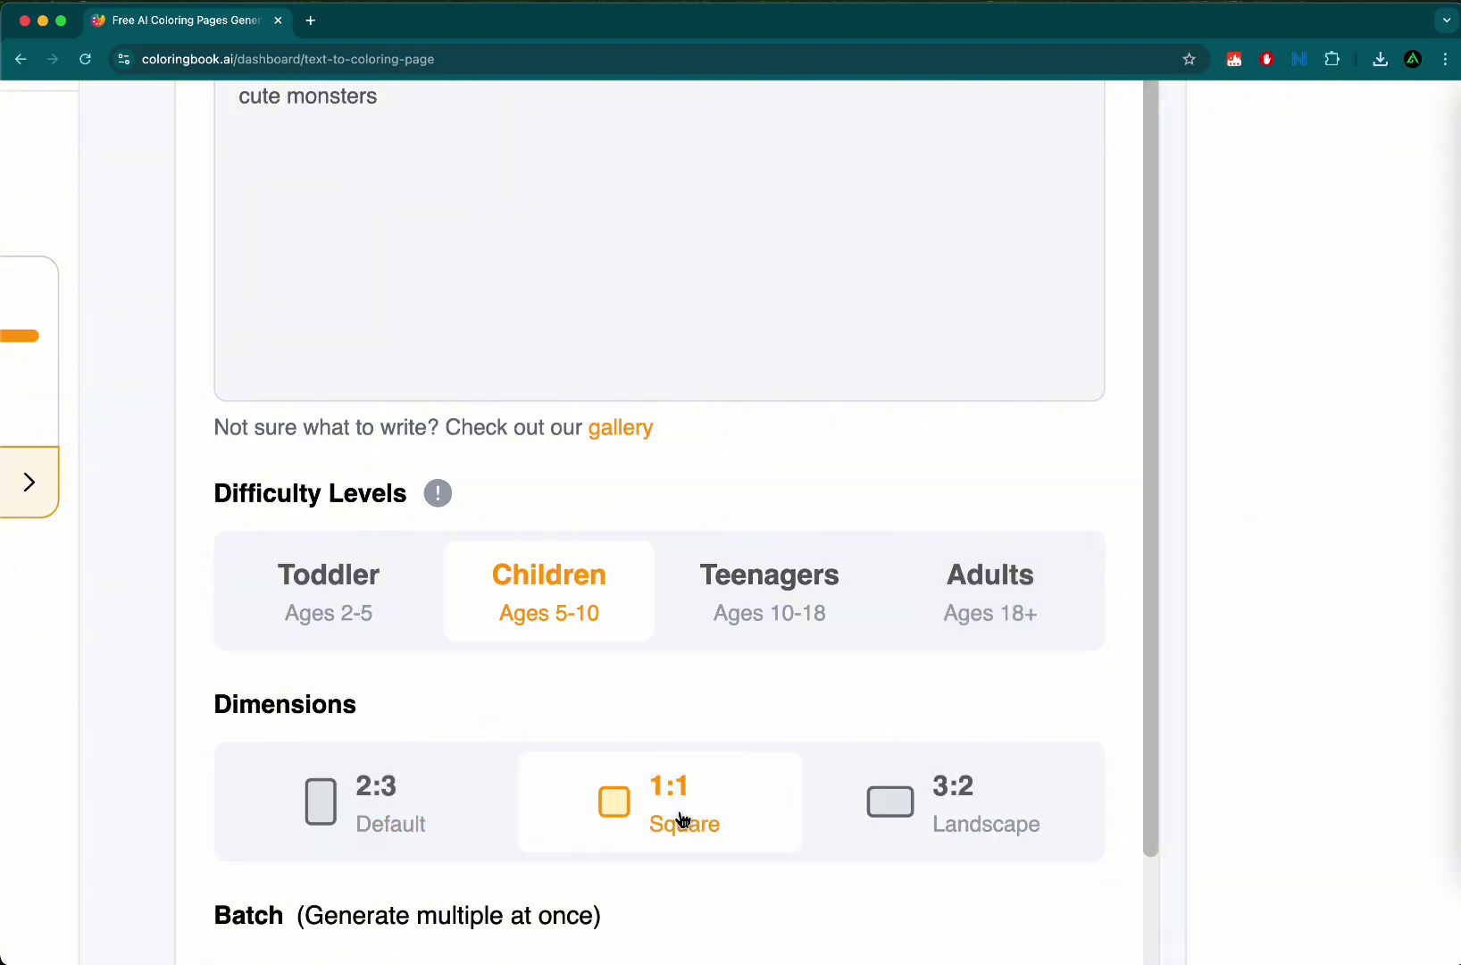
Set the batch count, which caps at 4 pages
{"action": "scroll", "coordinate": [679, 819], "scroll_direction": "down", "scroll_amount": 4}
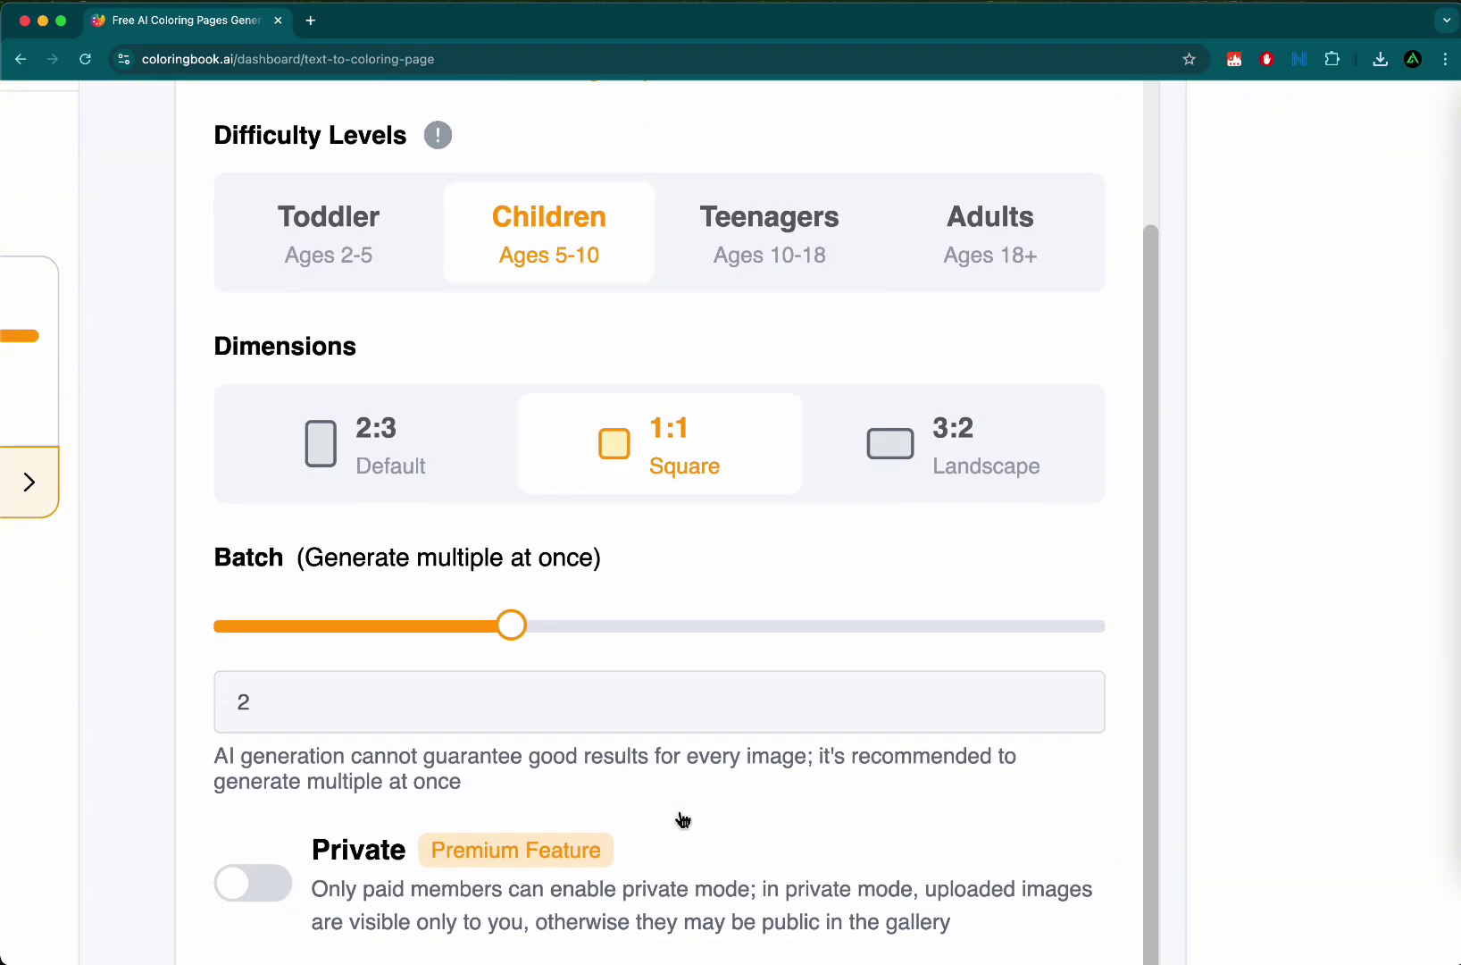
{"action": "left_click", "coordinate": [320, 711]}
{"action": "key", "text": "BackSpace"}
{"action": "type", "text": "5"}
{"action": "scroll", "coordinate": [625, 759], "scroll_direction": "down", "scroll_amount": 4}
{"action": "left_click", "coordinate": [705, 882]}
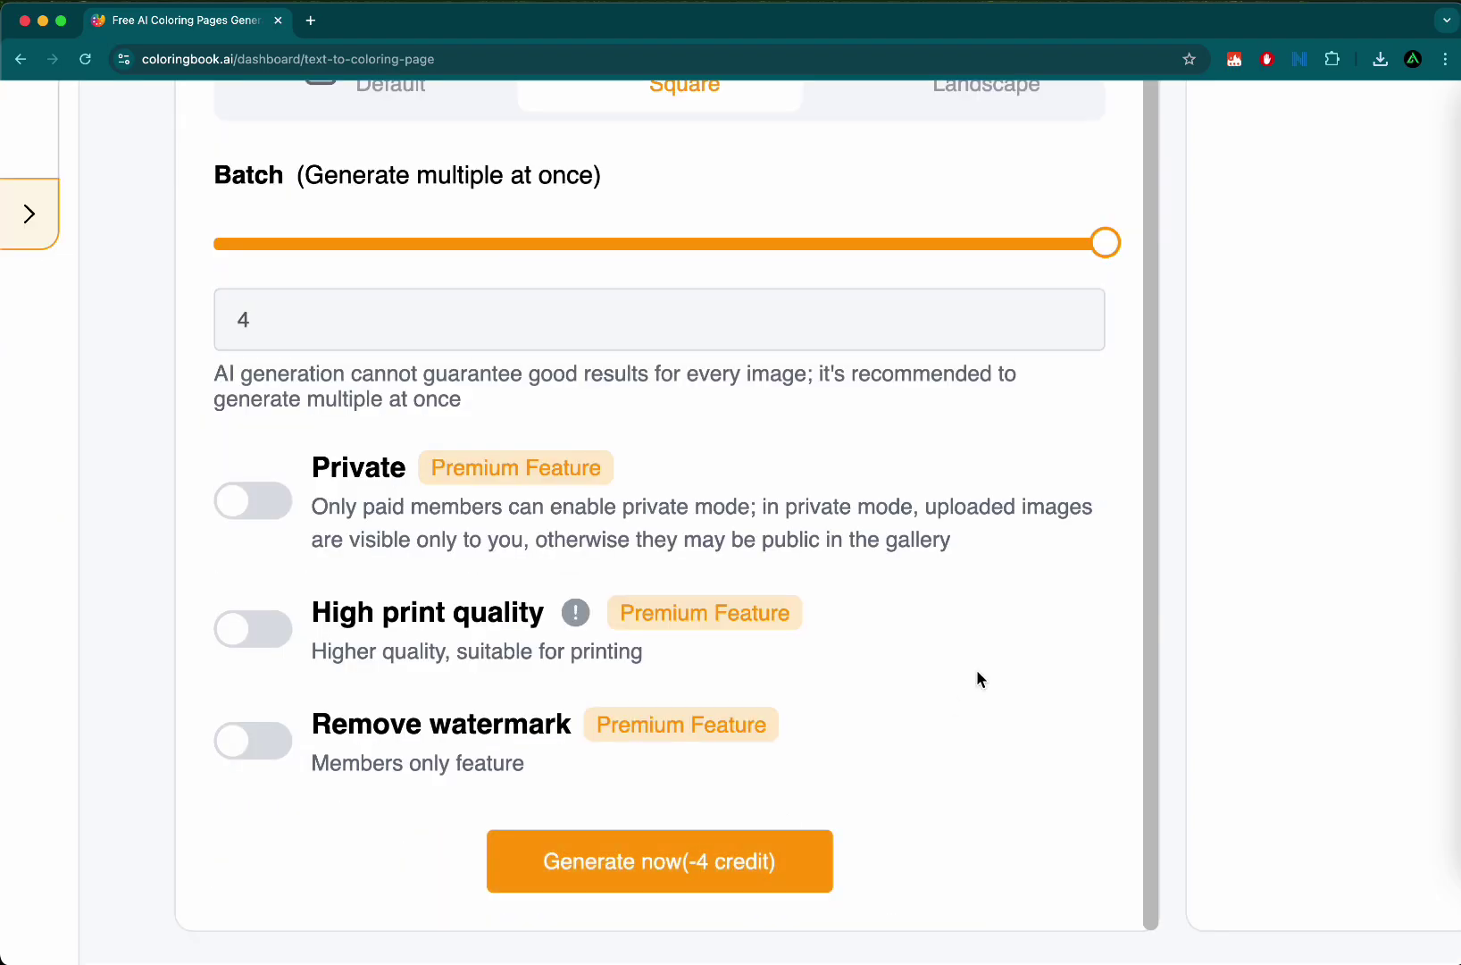
{"action": "scroll", "coordinate": [978, 678], "scroll_direction": "down", "scroll_amount": 5}
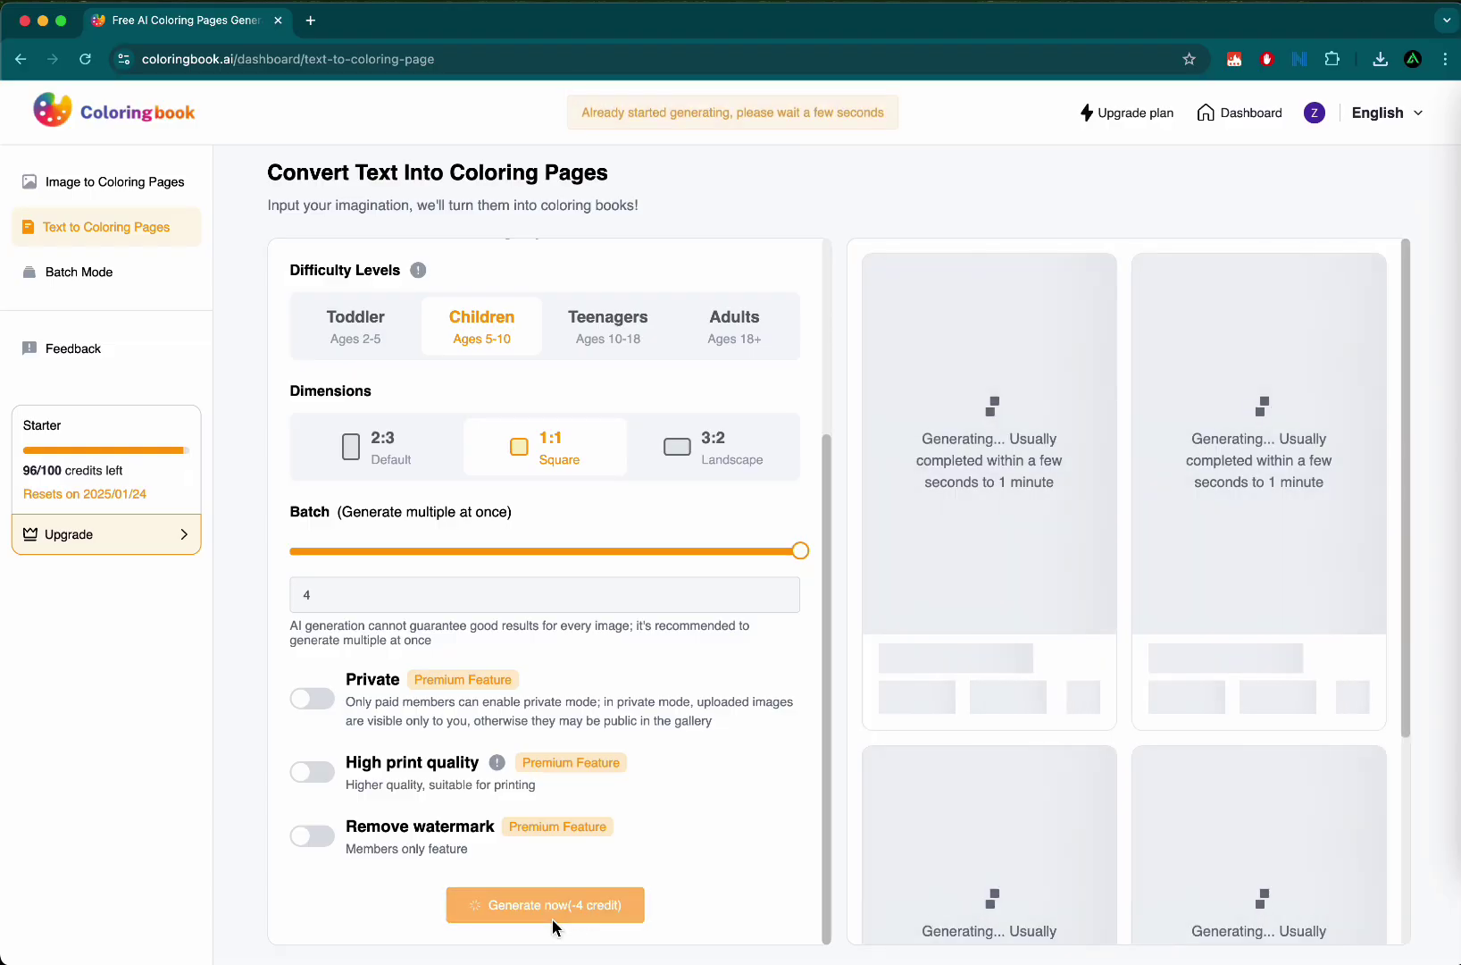
Enlarge two of the finished cute monsters pages and close each preview
{"action": "scroll", "coordinate": [1308, 662], "scroll_direction": "up", "scroll_amount": 5}
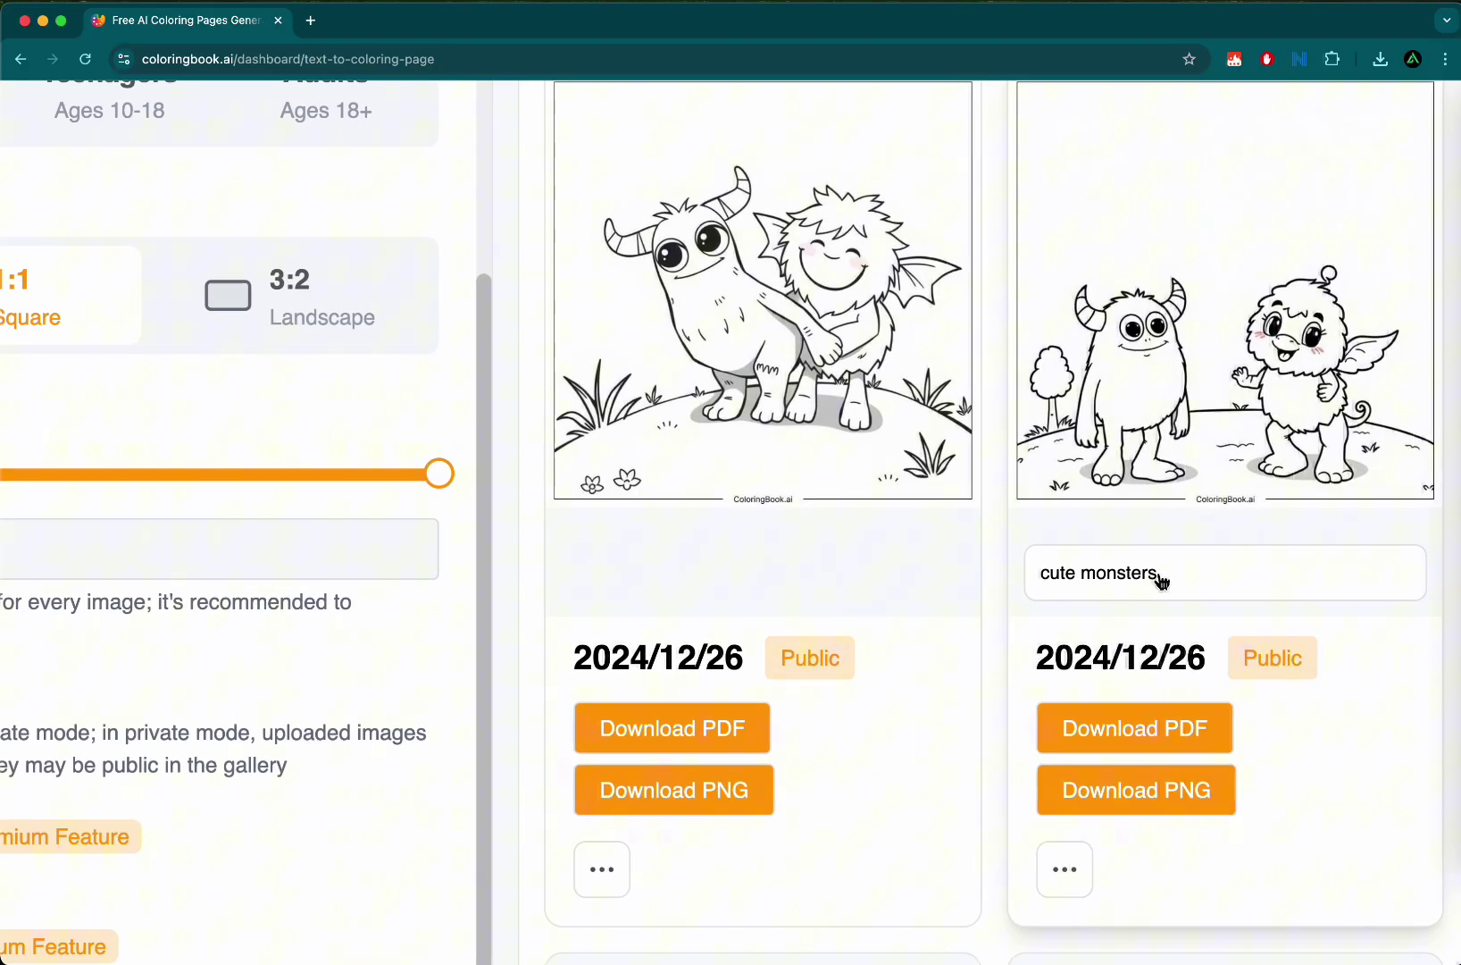
{"action": "scroll", "coordinate": [915, 432], "scroll_direction": "down", "scroll_amount": 5}
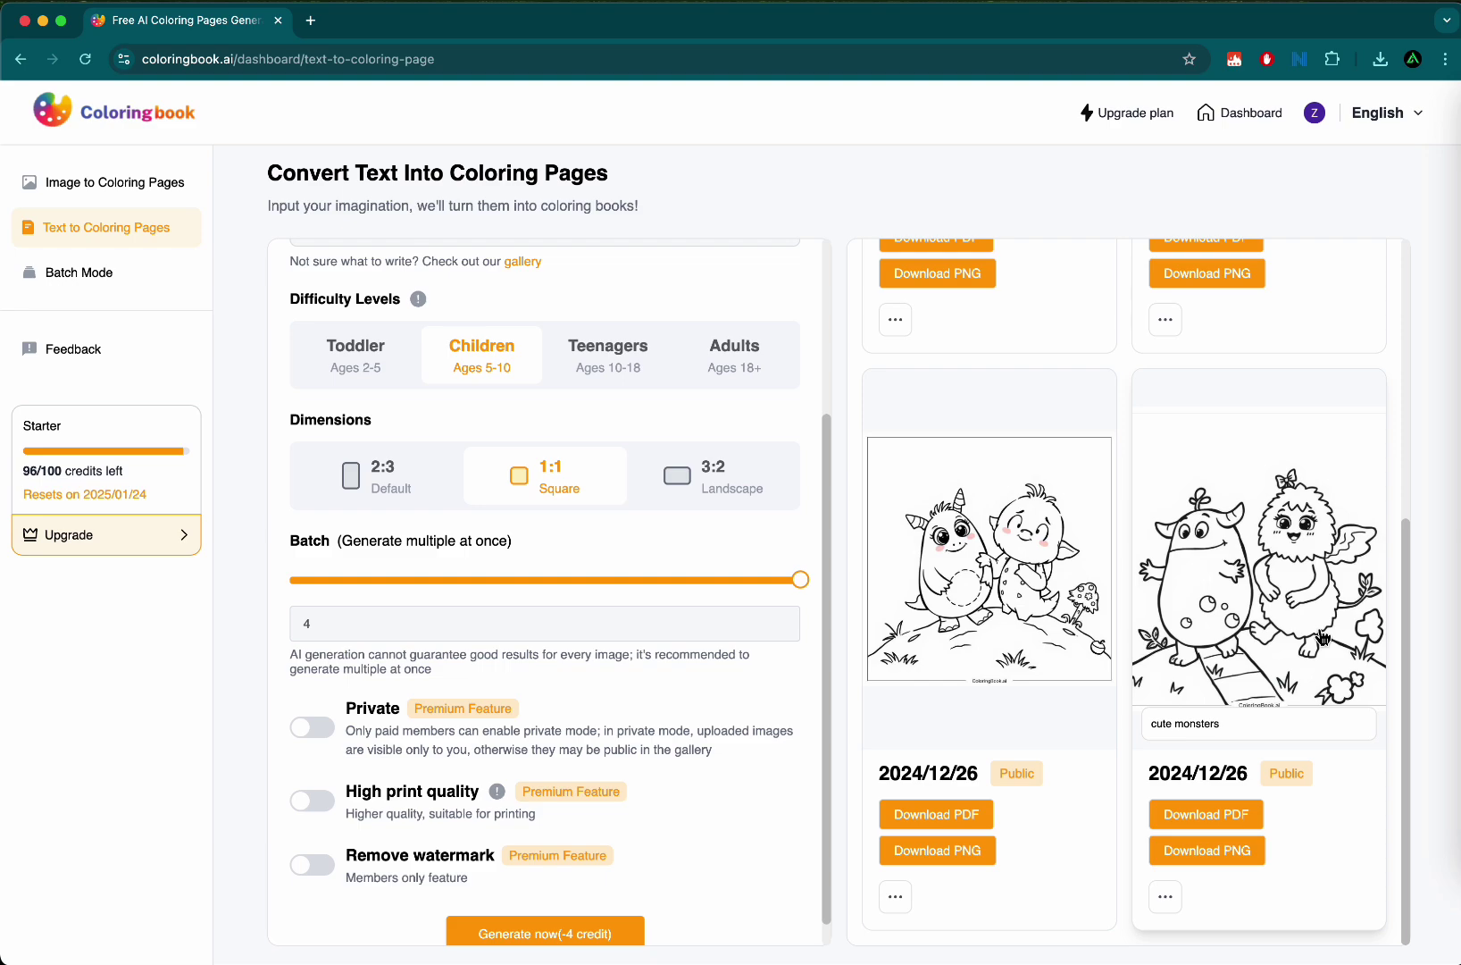
{"action": "left_click", "coordinate": [1280, 634]}
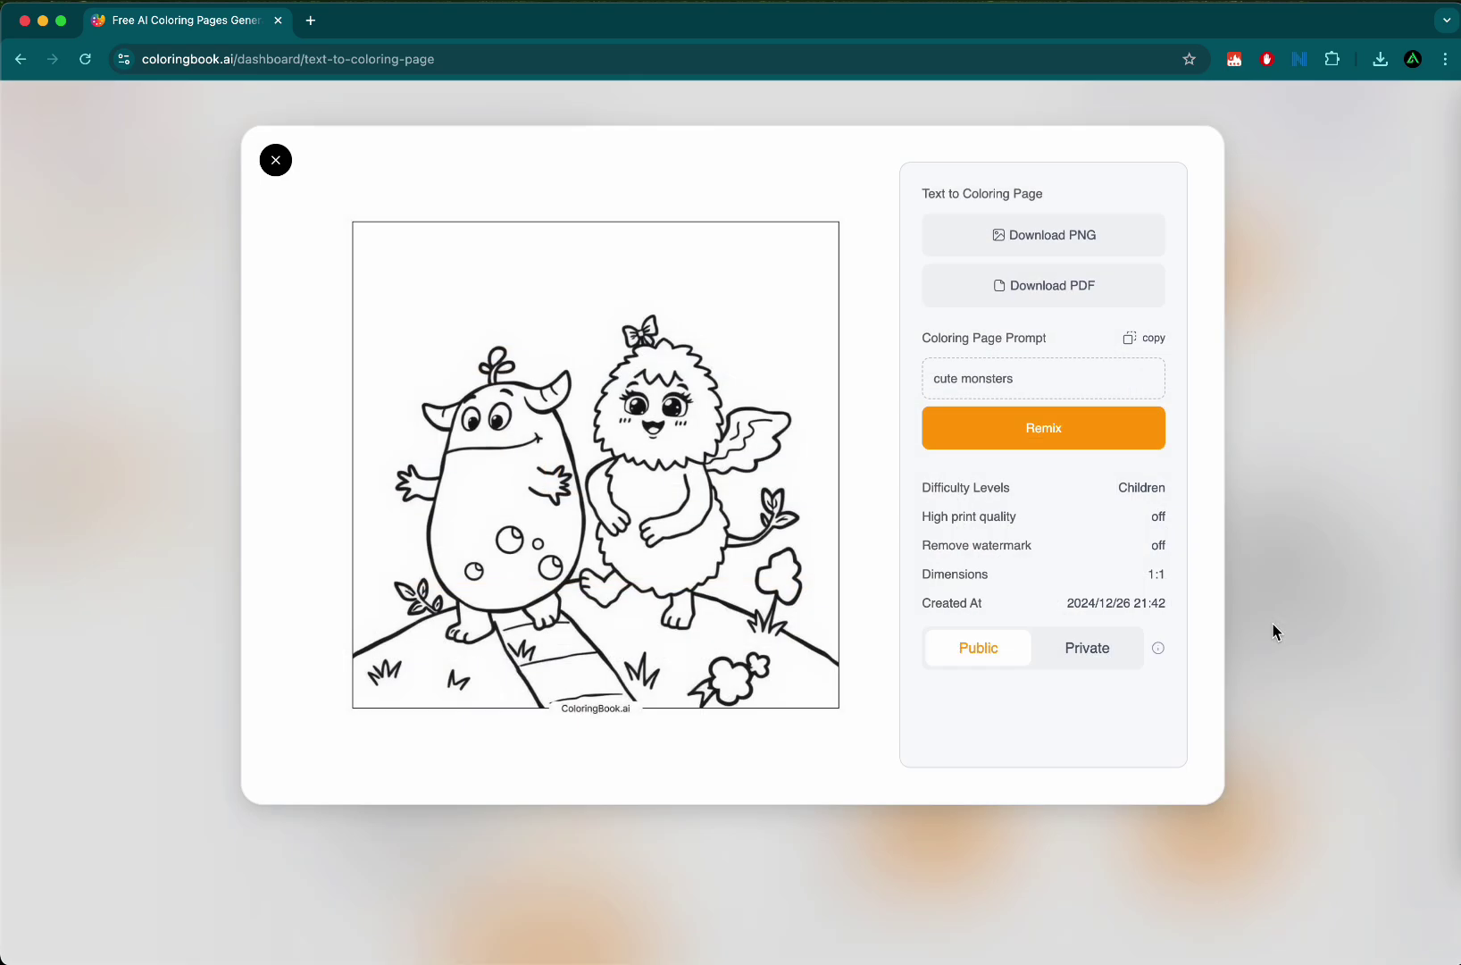
{"action": "left_click", "coordinate": [1264, 604]}
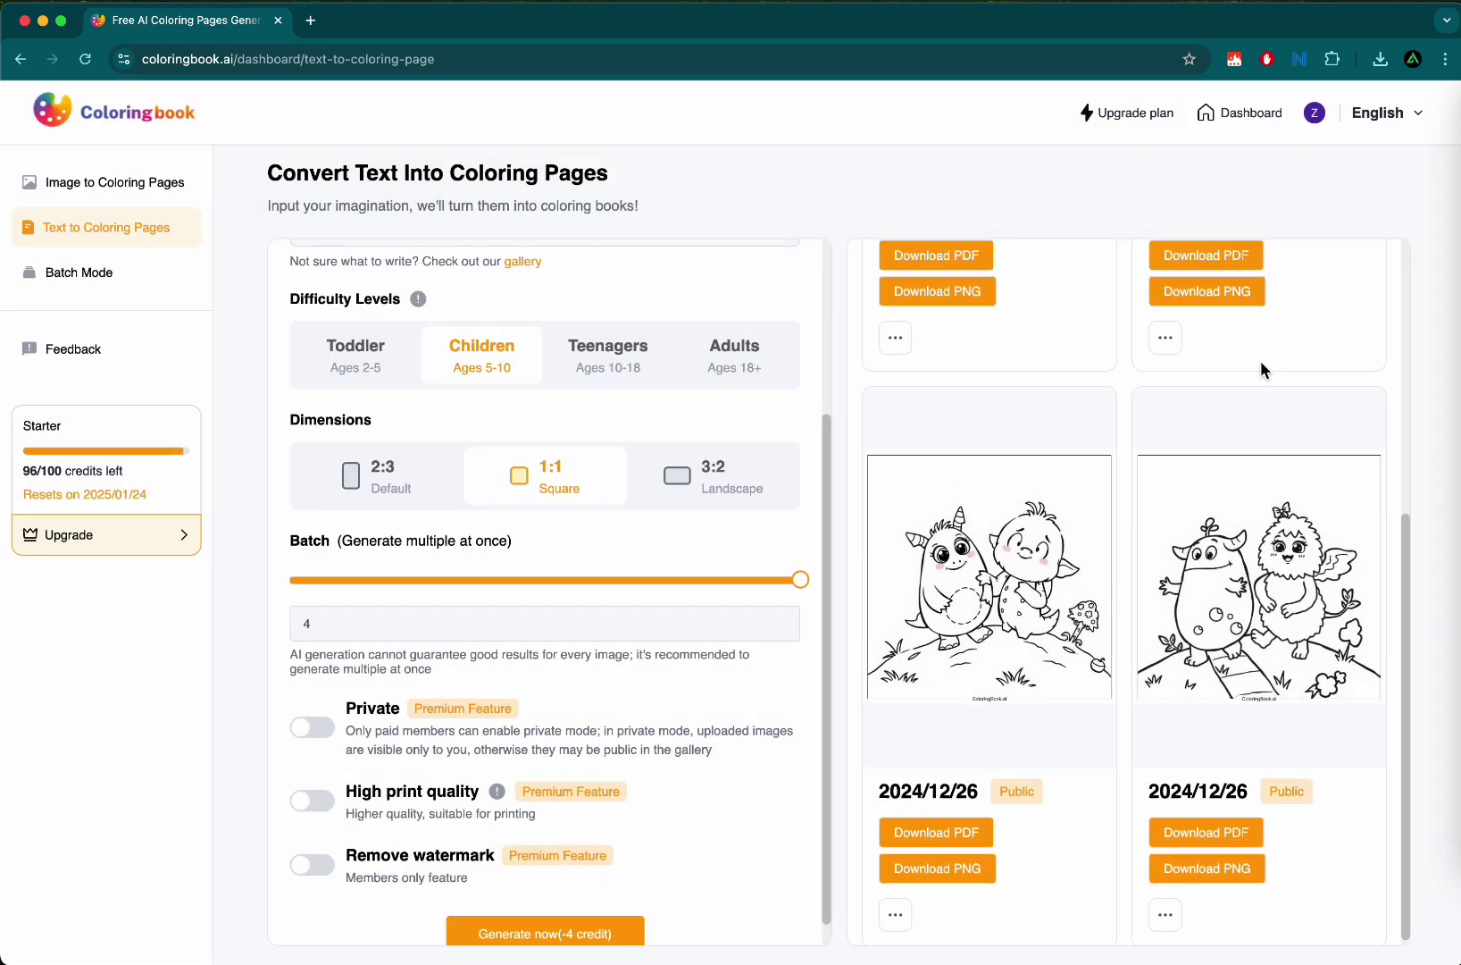
{"action": "scroll", "coordinate": [1260, 360], "scroll_direction": "down", "scroll_amount": 2}
{"action": "left_click", "coordinate": [1239, 437]}
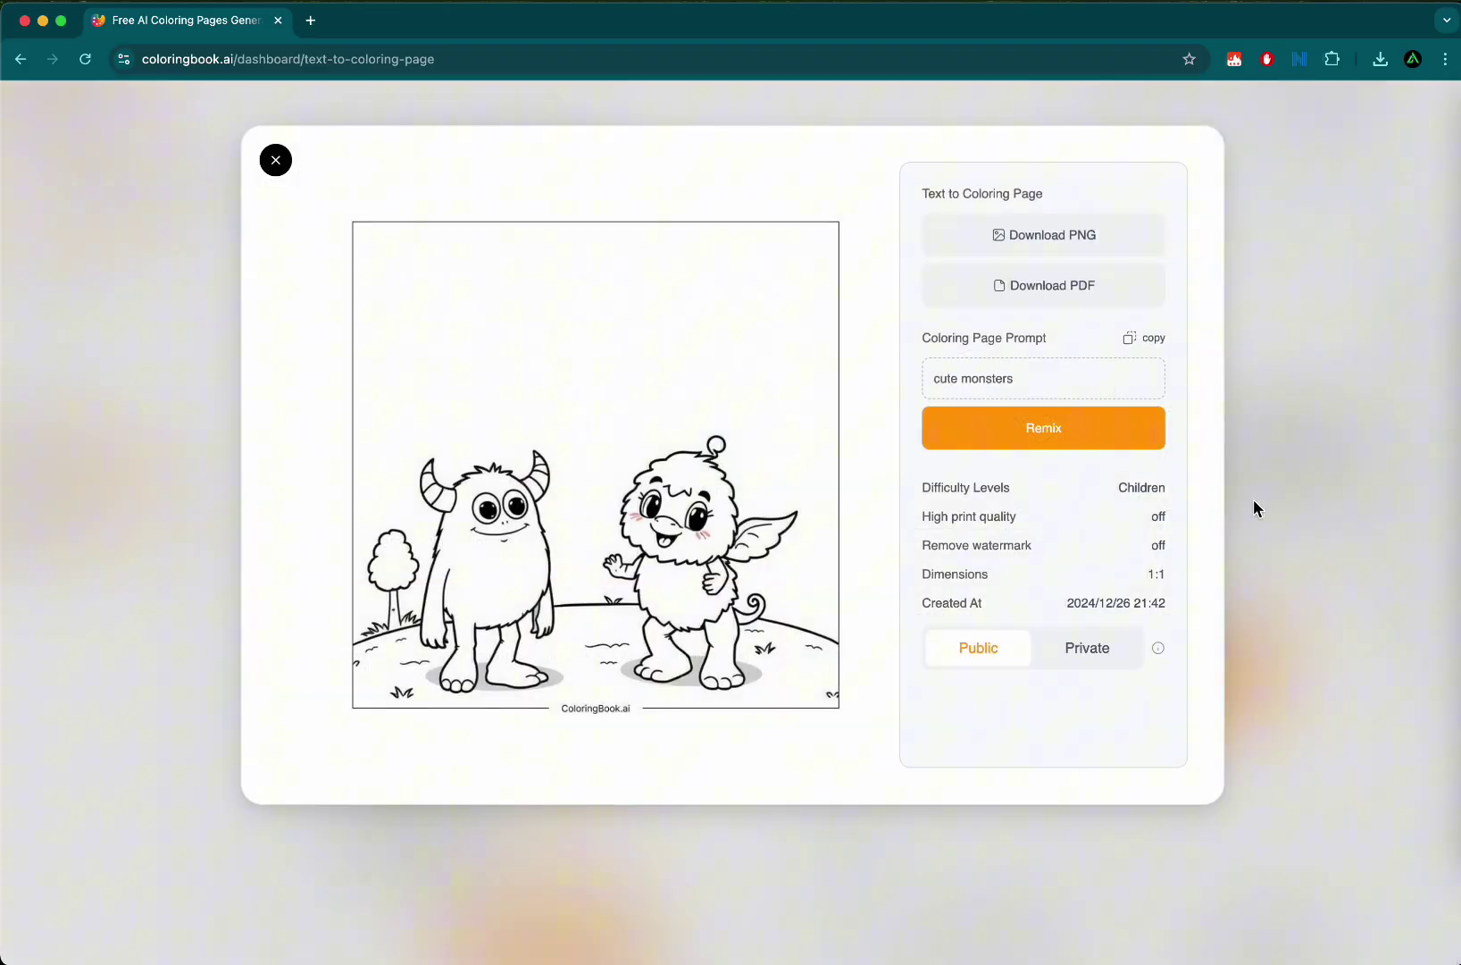
{"action": "left_click", "coordinate": [1254, 501]}
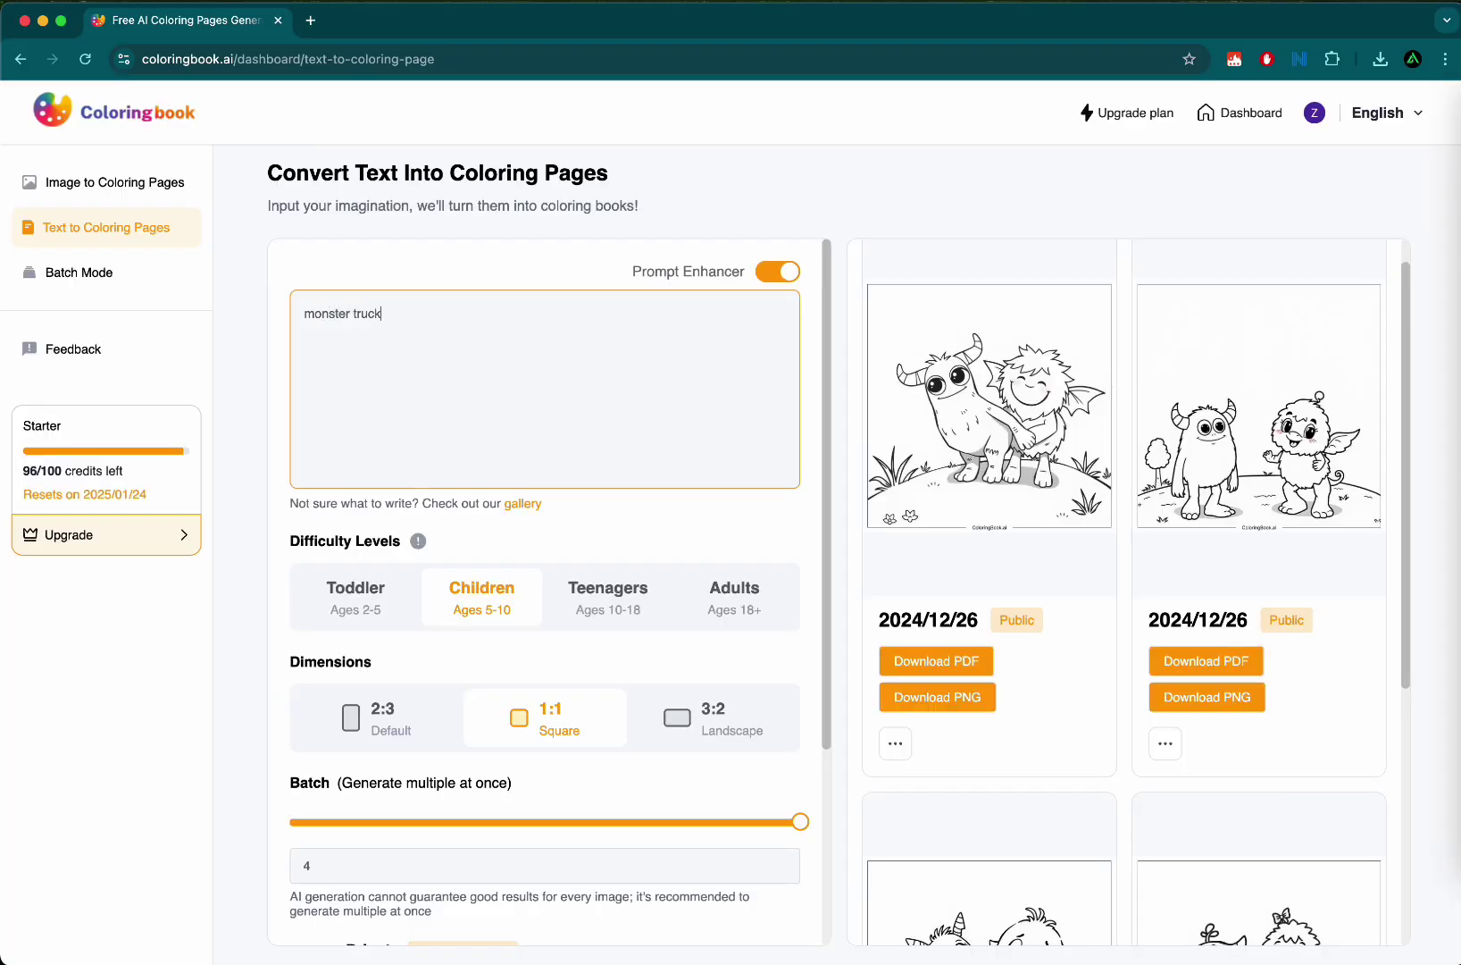
Set Teenagers difficulty, landscape 3:2 pages and a batch of 2
{"action": "left_click", "coordinate": [615, 613]}
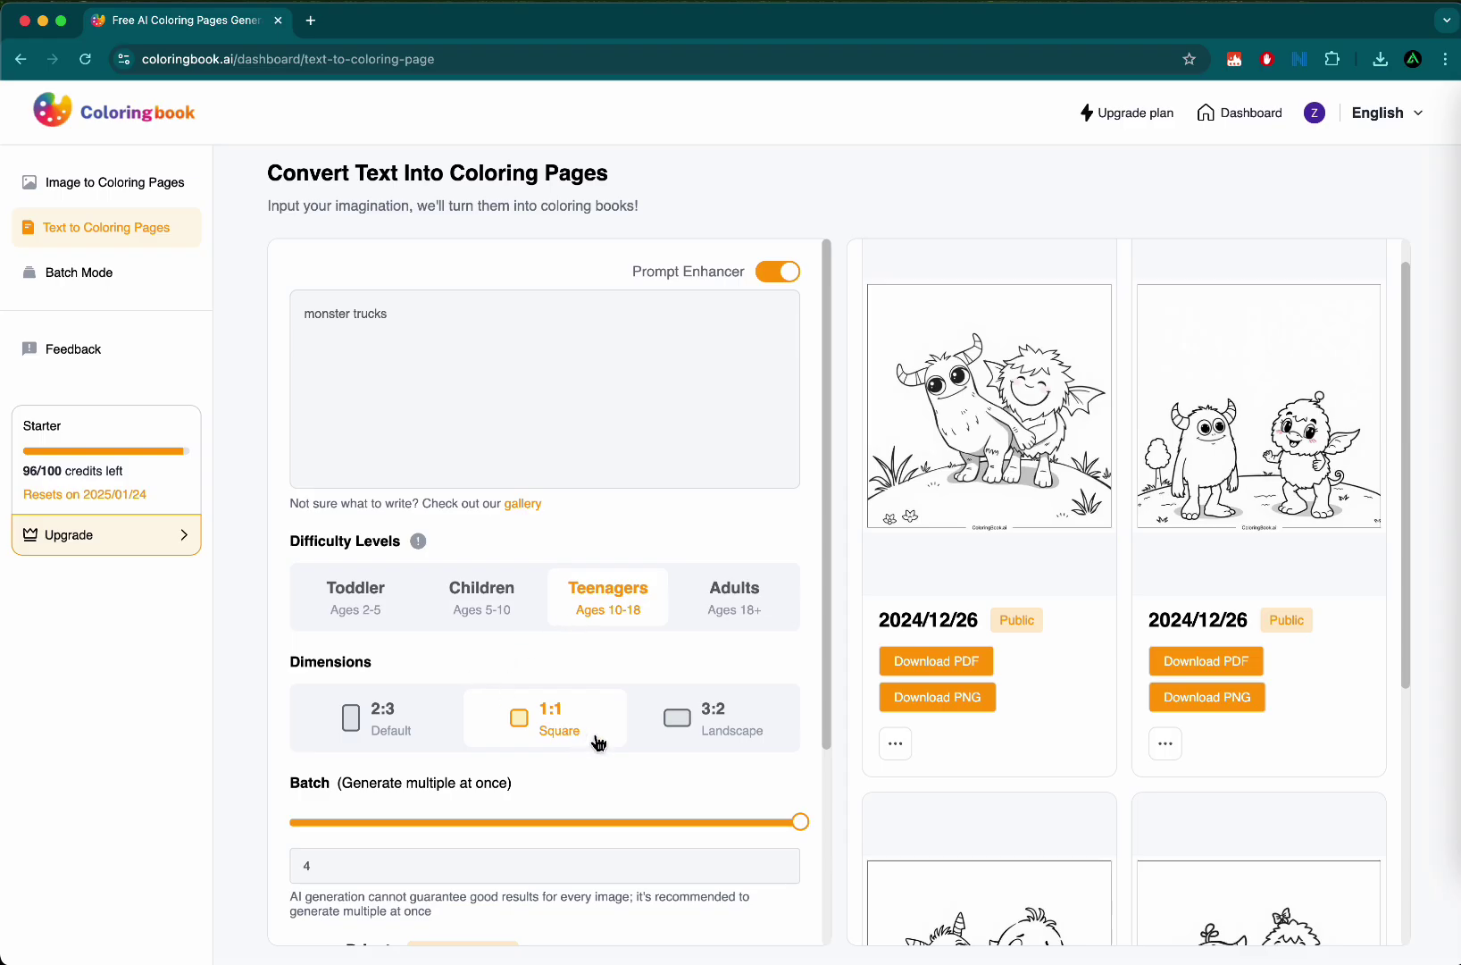
{"action": "scroll", "coordinate": [593, 741], "scroll_direction": "down", "scroll_amount": 2}
{"action": "left_click", "coordinate": [725, 642]}
{"action": "left_click", "coordinate": [728, 775]}
{"action": "key", "text": "BackSpace"}
{"action": "type", "text": "5"}
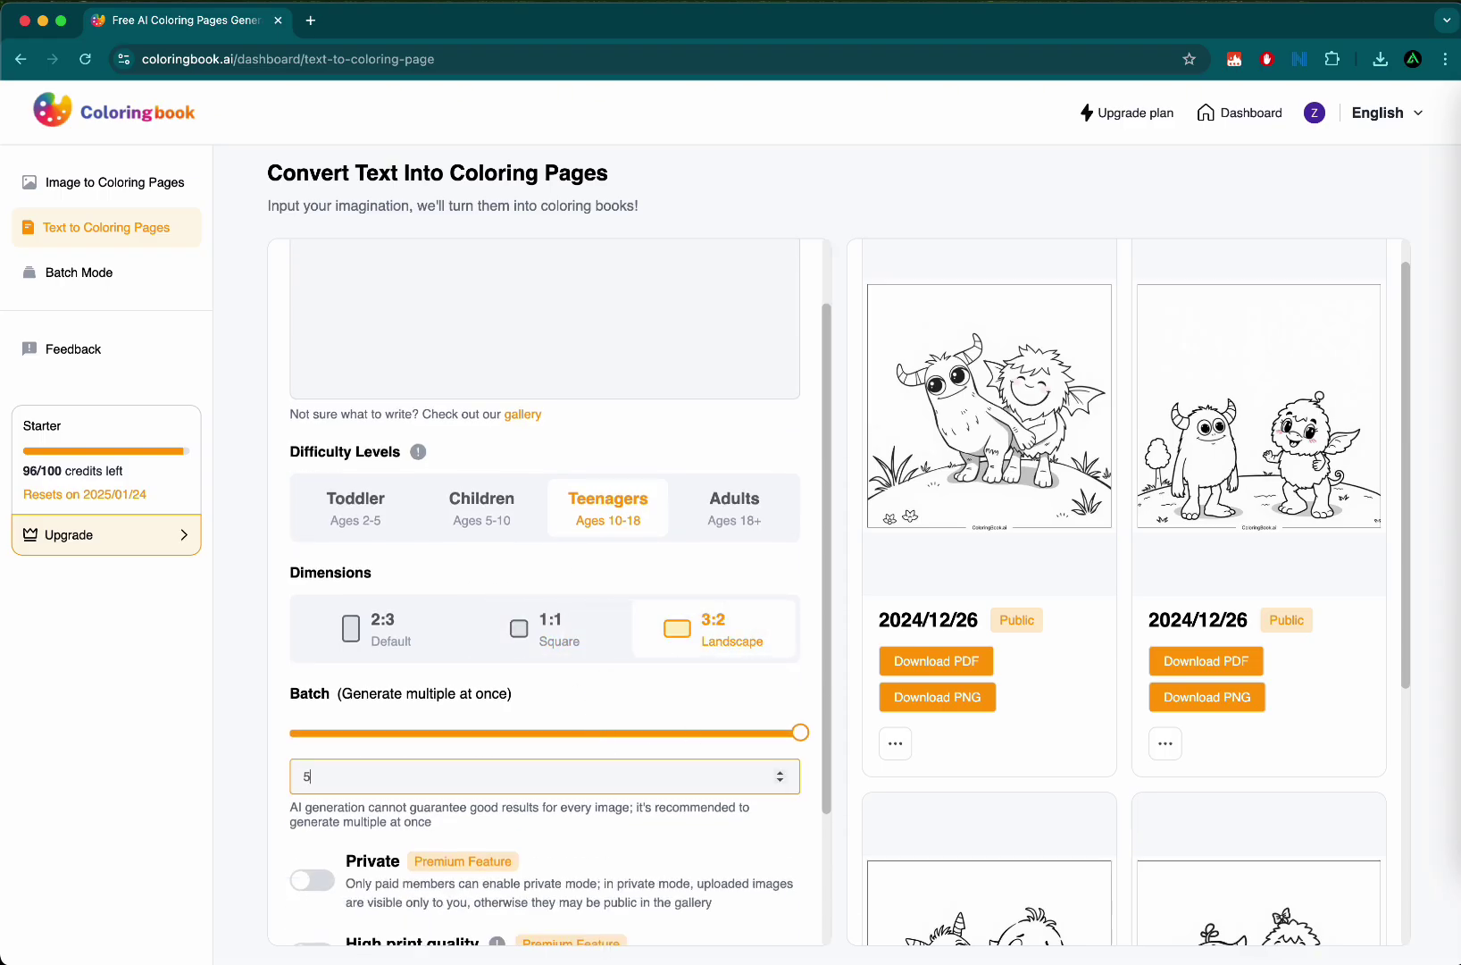
{"action": "key", "text": "BackSpace"}
{"action": "scroll", "coordinate": [545, 625], "scroll_direction": "down", "scroll_amount": 2}
{"action": "type", "text": "2"}
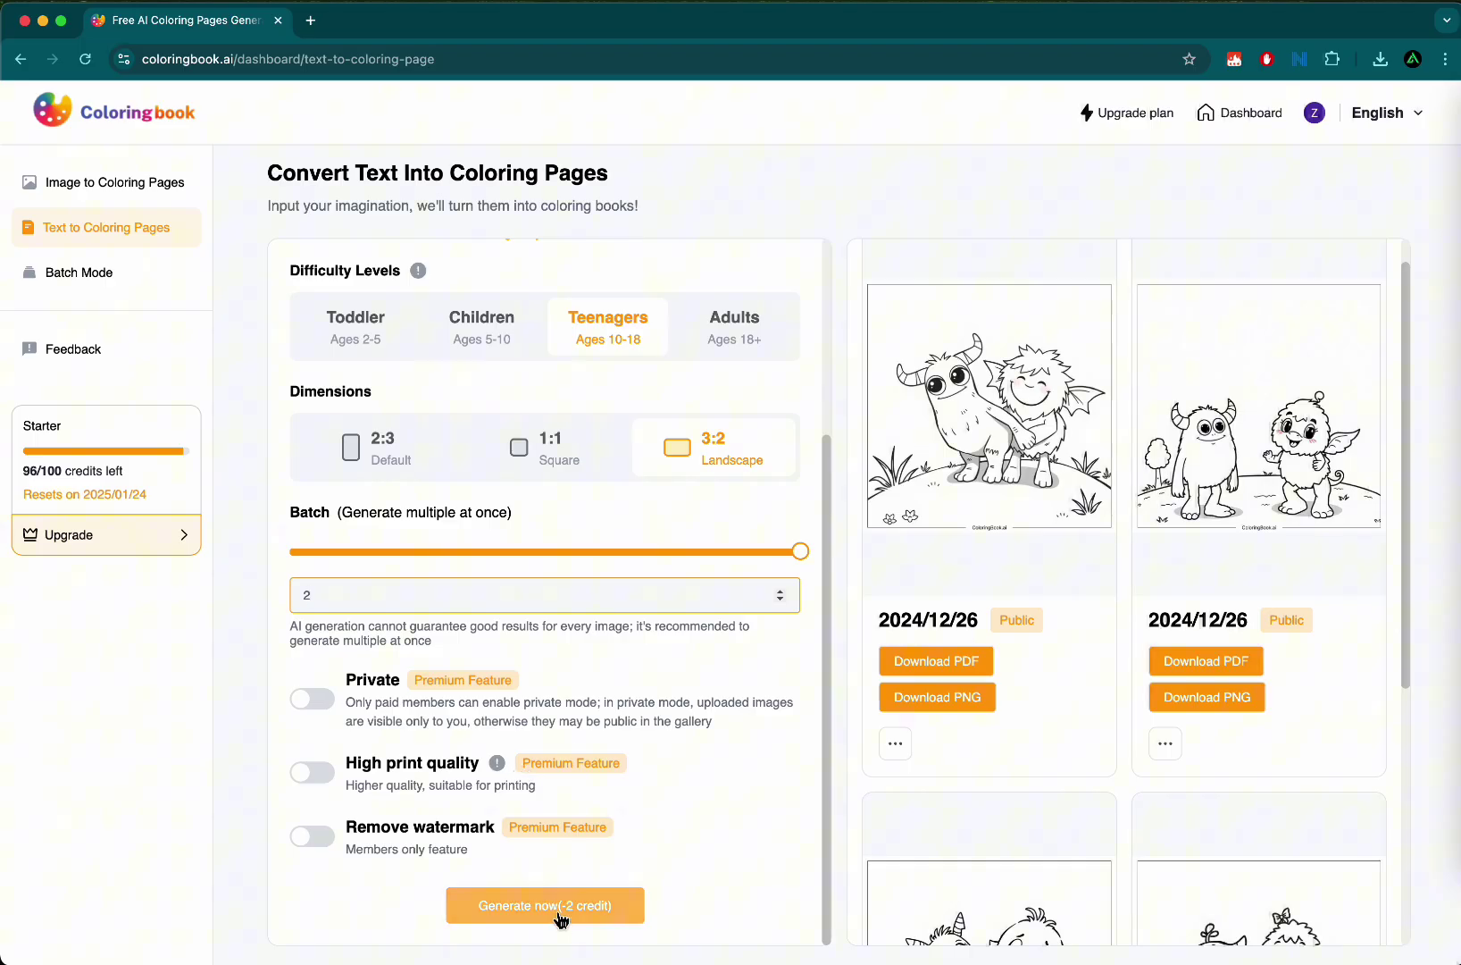
Generate the monster truck pages, then enlarge the first one and close it
{"action": "left_click", "coordinate": [559, 911]}
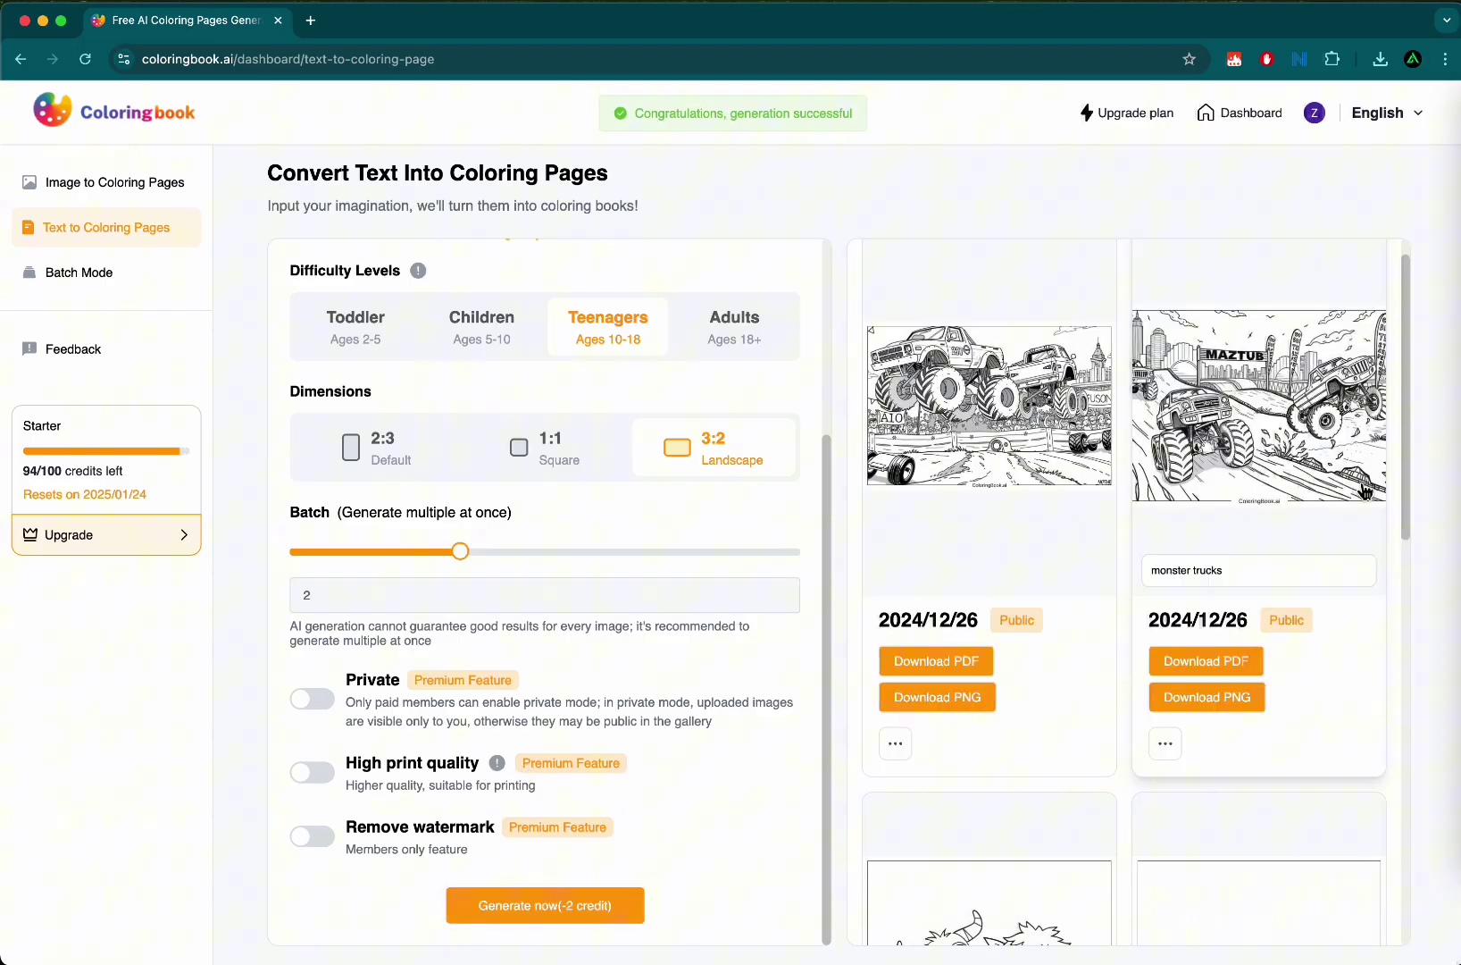
{"action": "left_click", "coordinate": [1001, 402]}
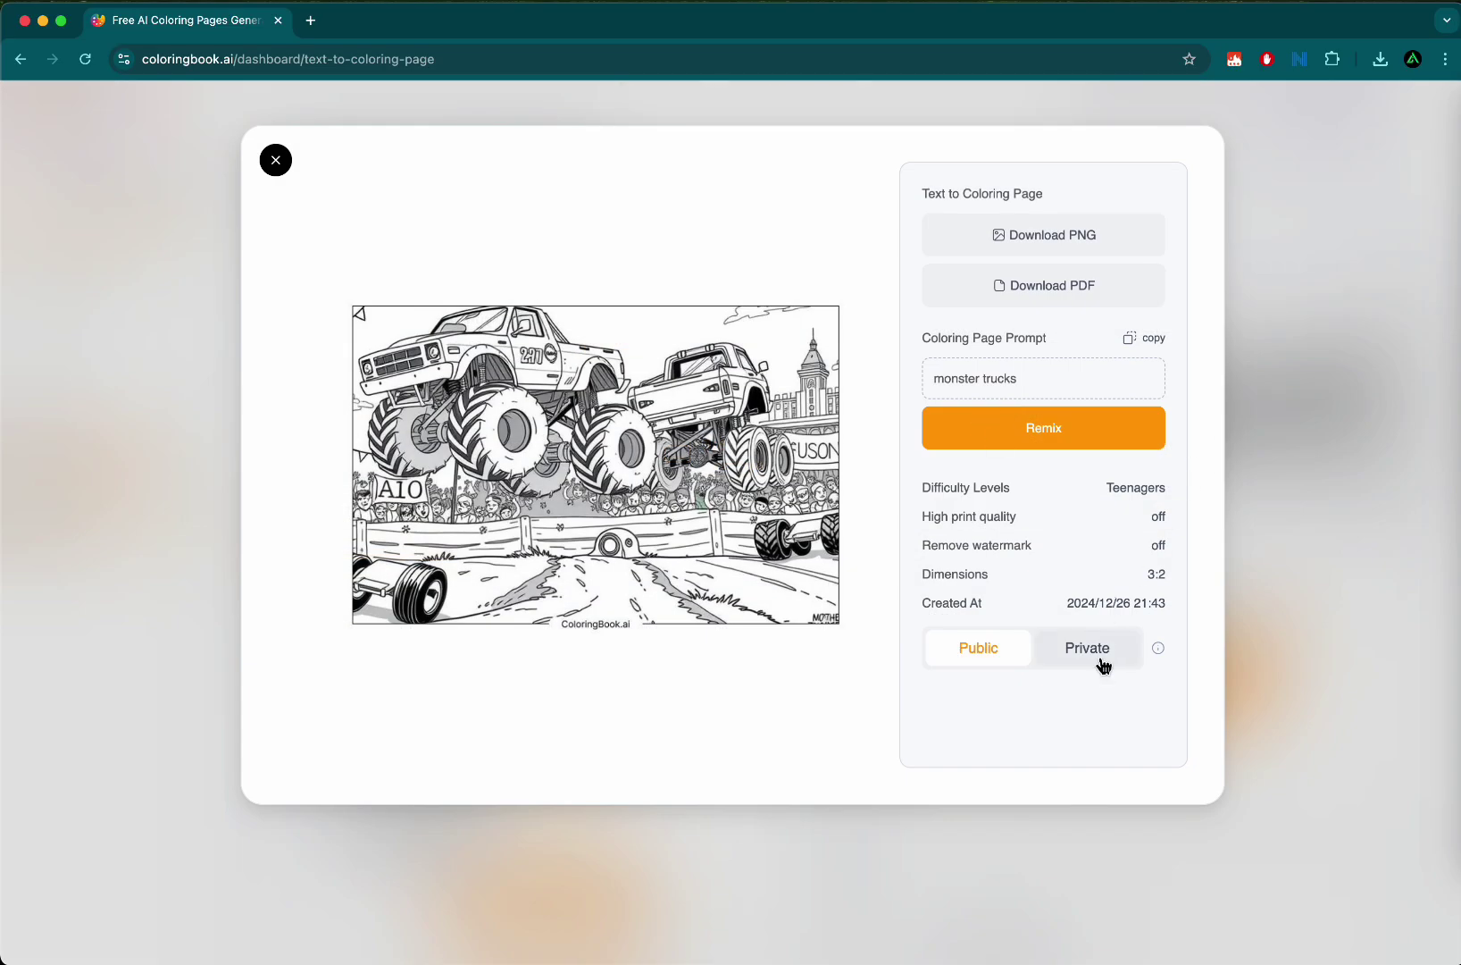
{"action": "key", "text": "Escape"}
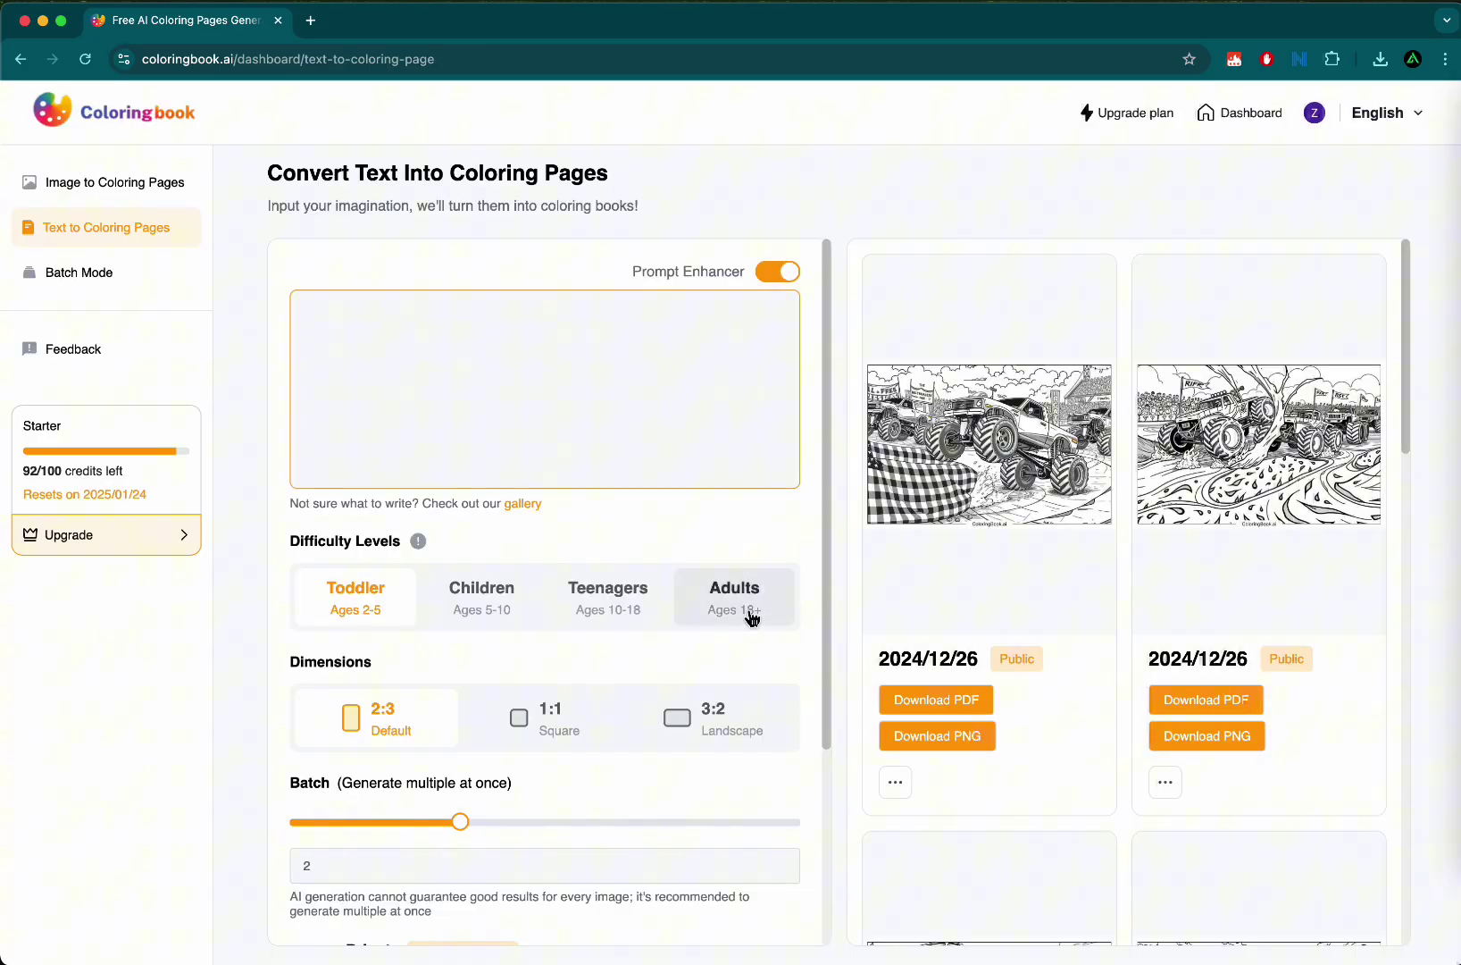
Choose Adults, 'mandala designs' prompt, square 1:1 and batch 4, then generate
{"action": "left_click", "coordinate": [752, 610]}
{"action": "left_click", "coordinate": [466, 396]}
{"action": "type", "text": "mandala designs"}
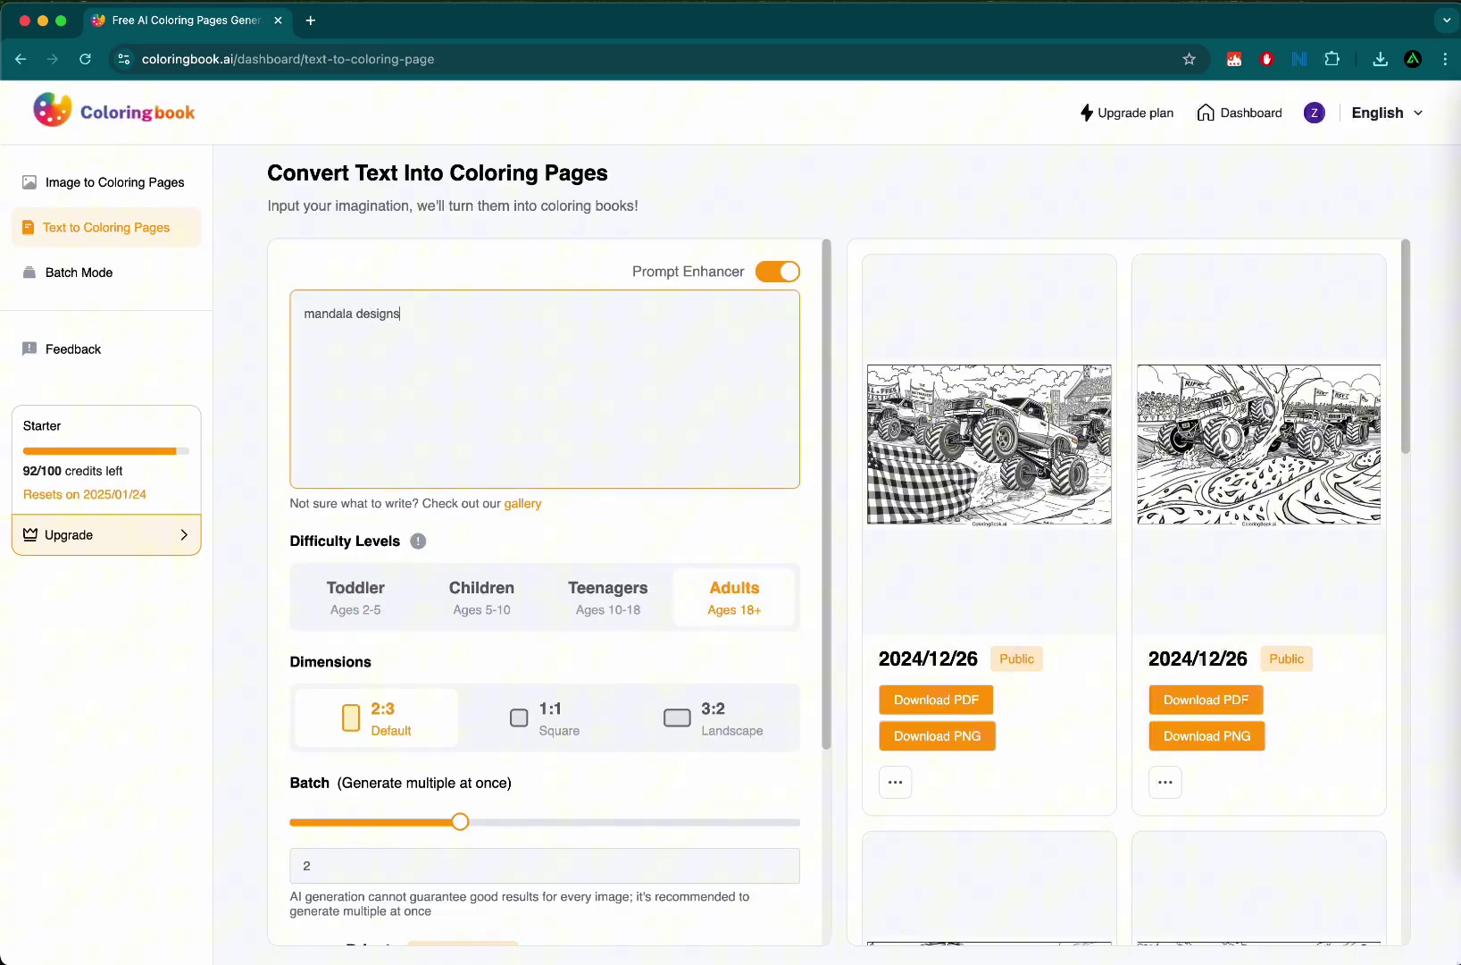
{"action": "left_click", "coordinate": [563, 721]}
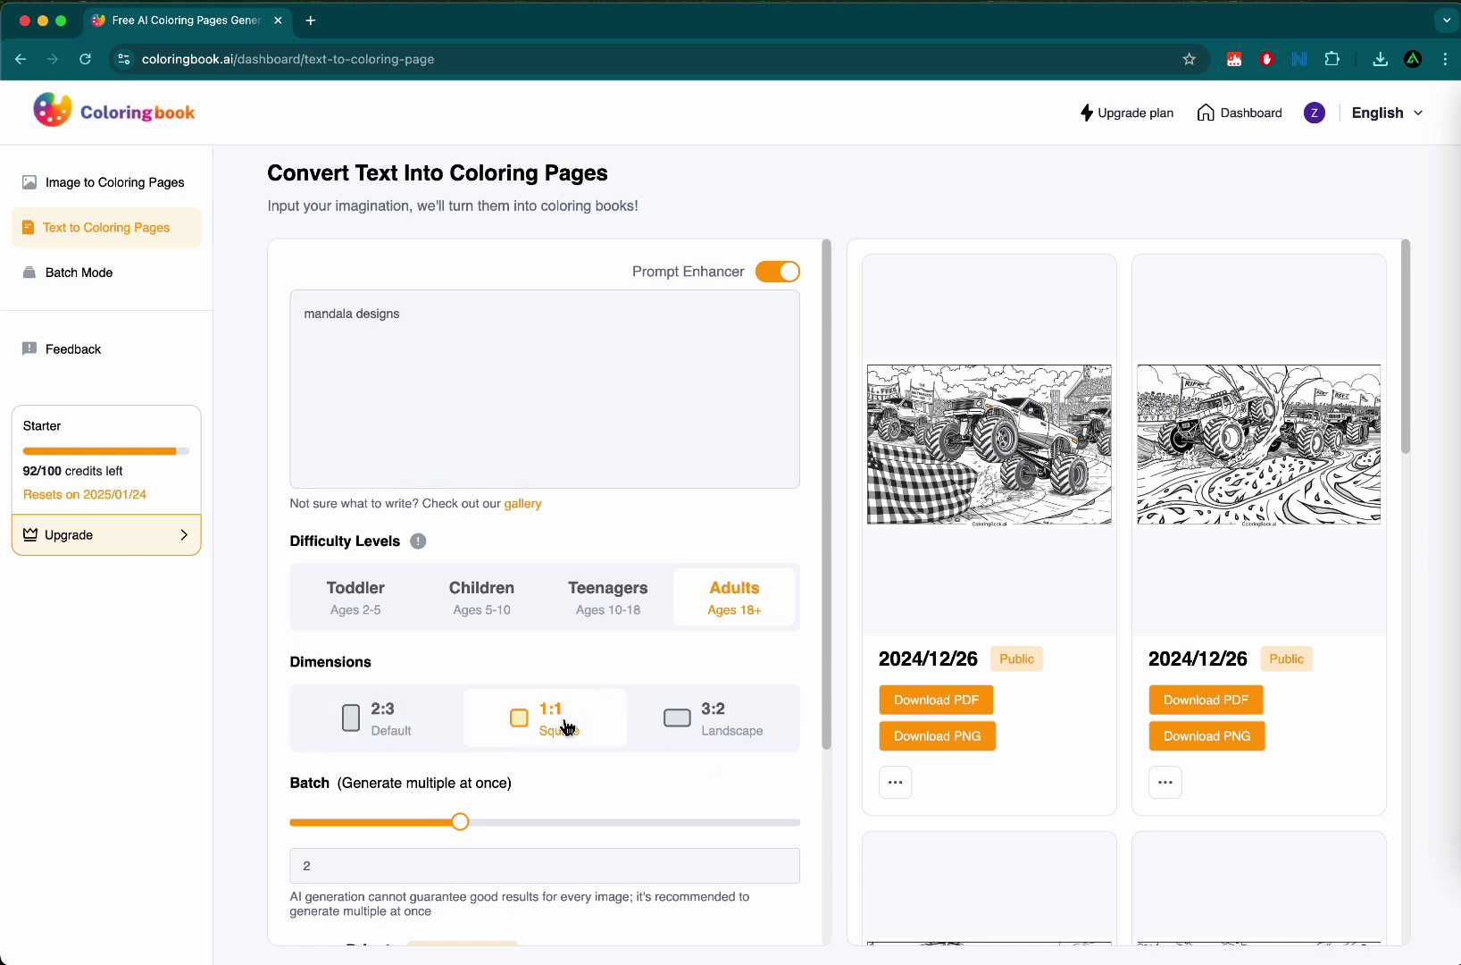
{"action": "left_click_drag", "start_coordinate": [457, 823], "coordinate": [750, 838]}
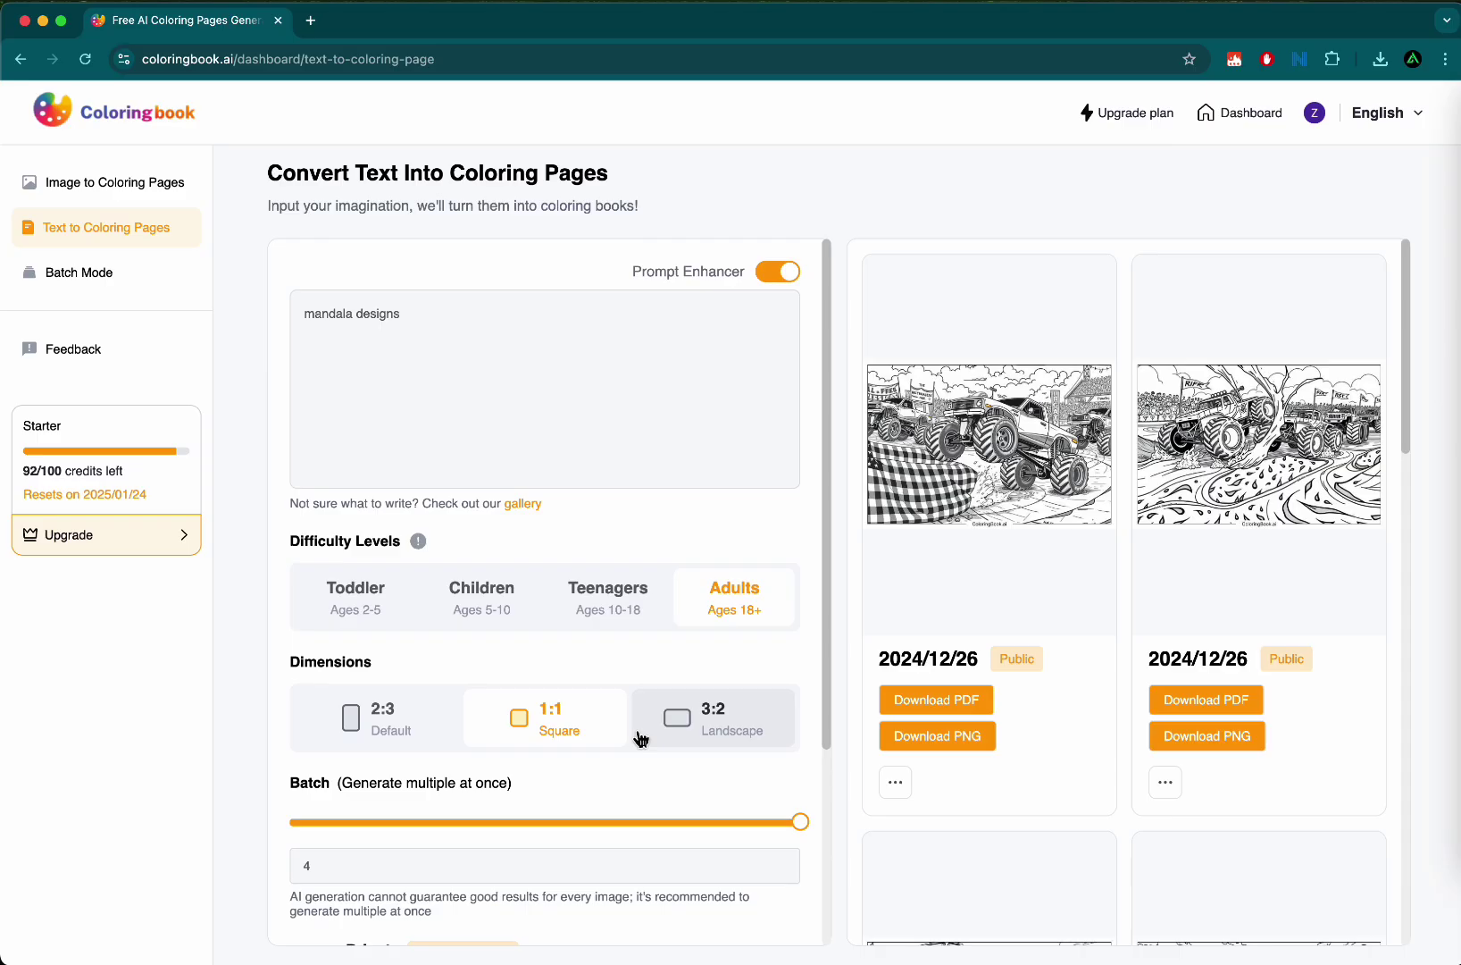
{"action": "scroll", "coordinate": [625, 804], "scroll_direction": "down", "scroll_amount": 3}
{"action": "left_click", "coordinate": [562, 906]}
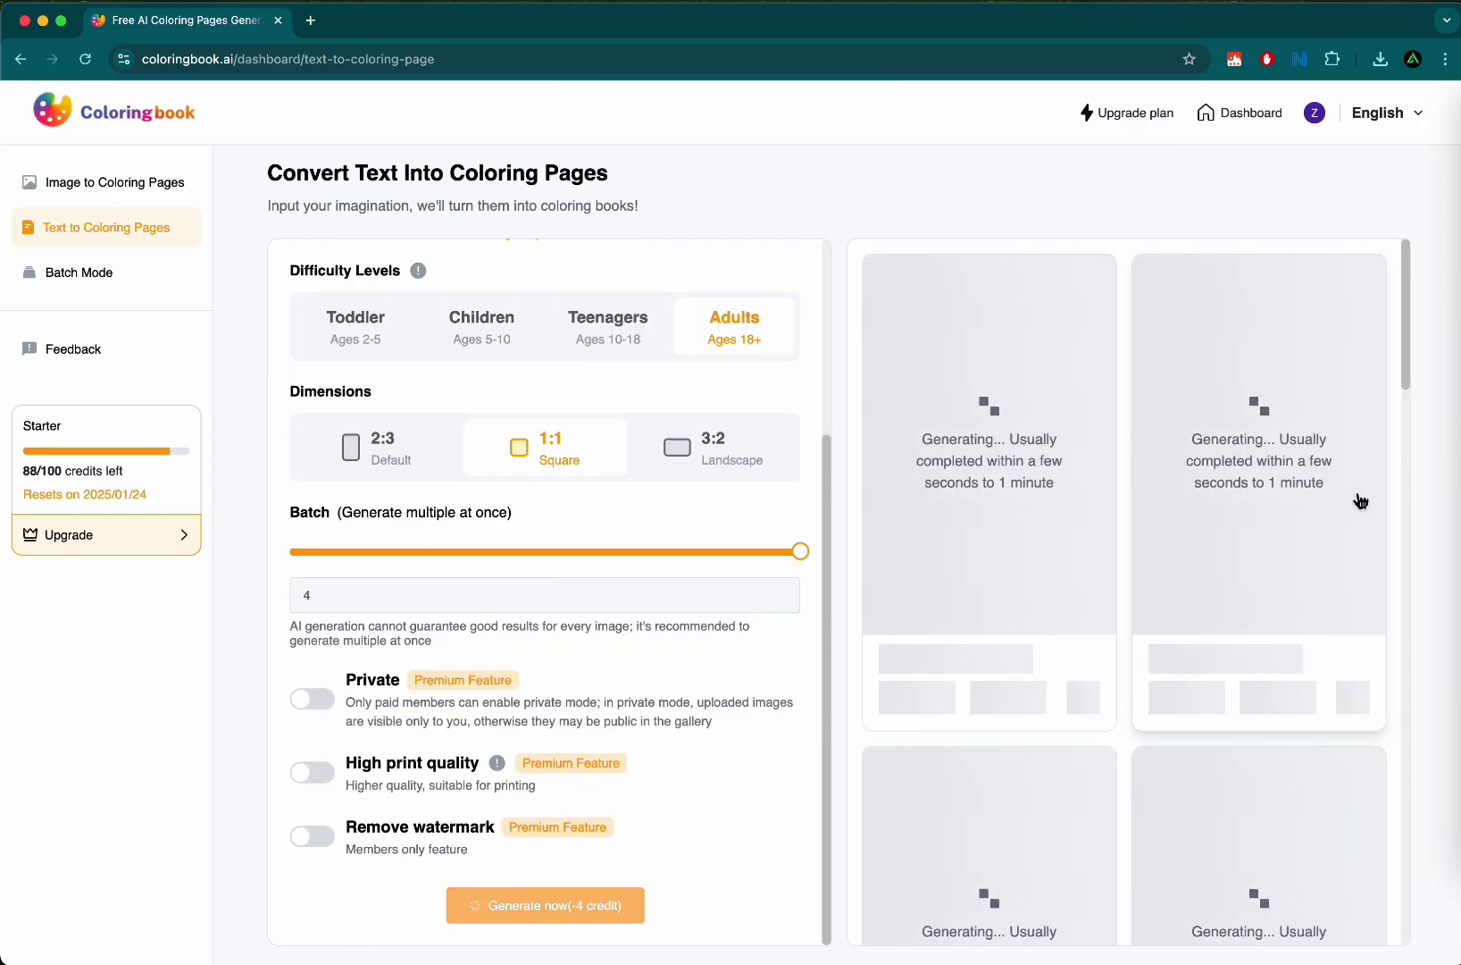
{"action": "scroll", "coordinate": [1306, 755], "scroll_direction": "down", "scroll_amount": 5}
{"action": "left_click", "coordinate": [1055, 617]}
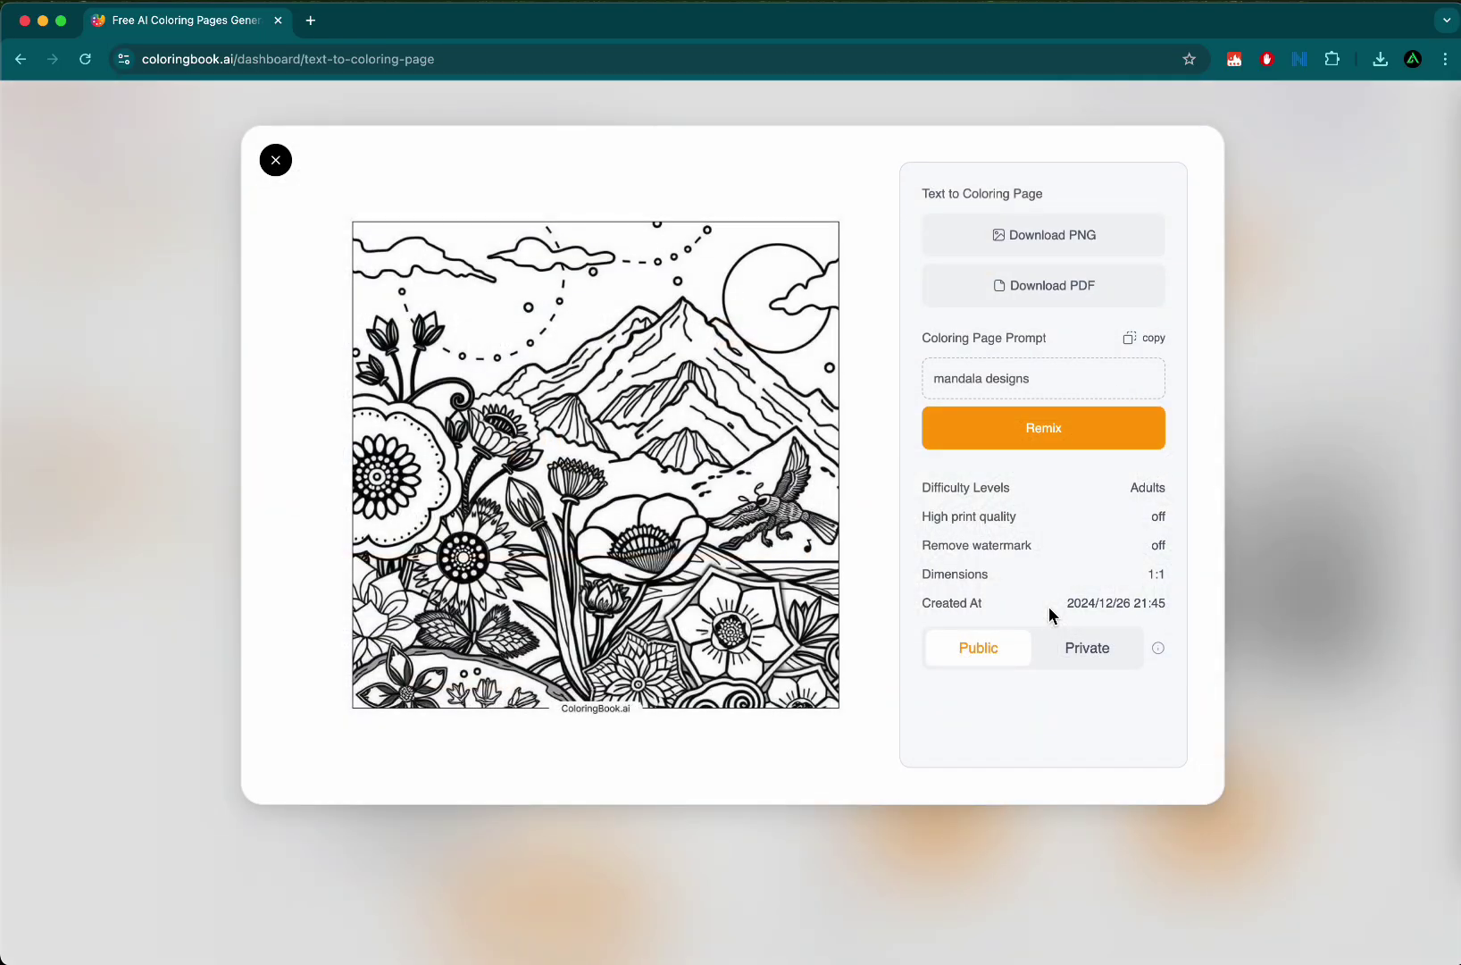
{"action": "scroll", "coordinate": [569, 347], "scroll_direction": "up", "scroll_amount": 5}
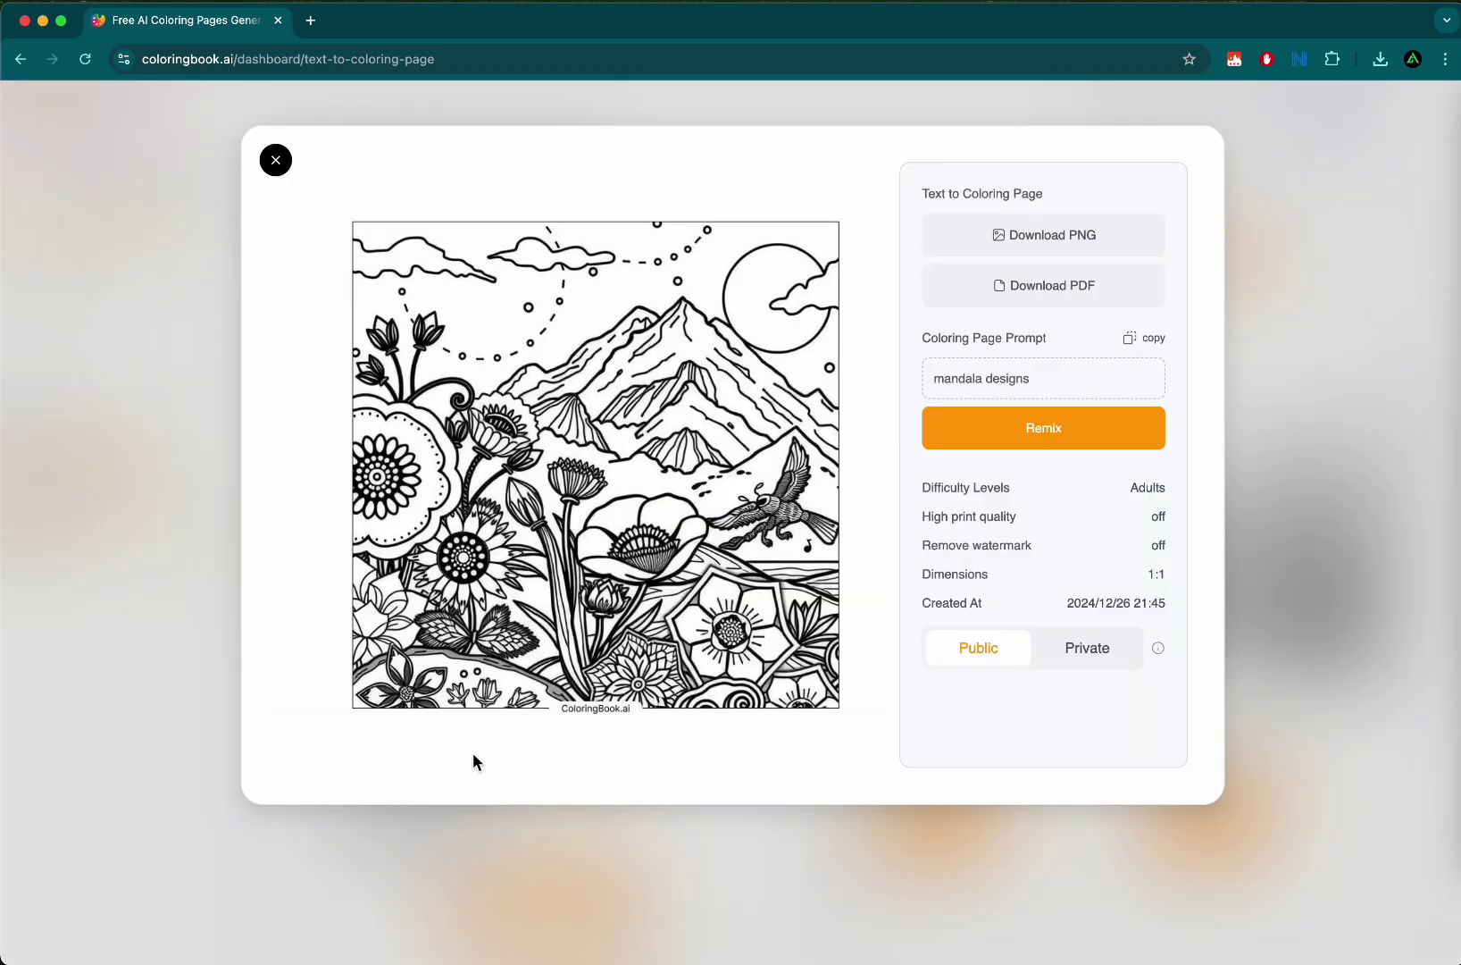
{"action": "key", "text": "Escape"}
{"action": "left_click", "coordinate": [1029, 438]}
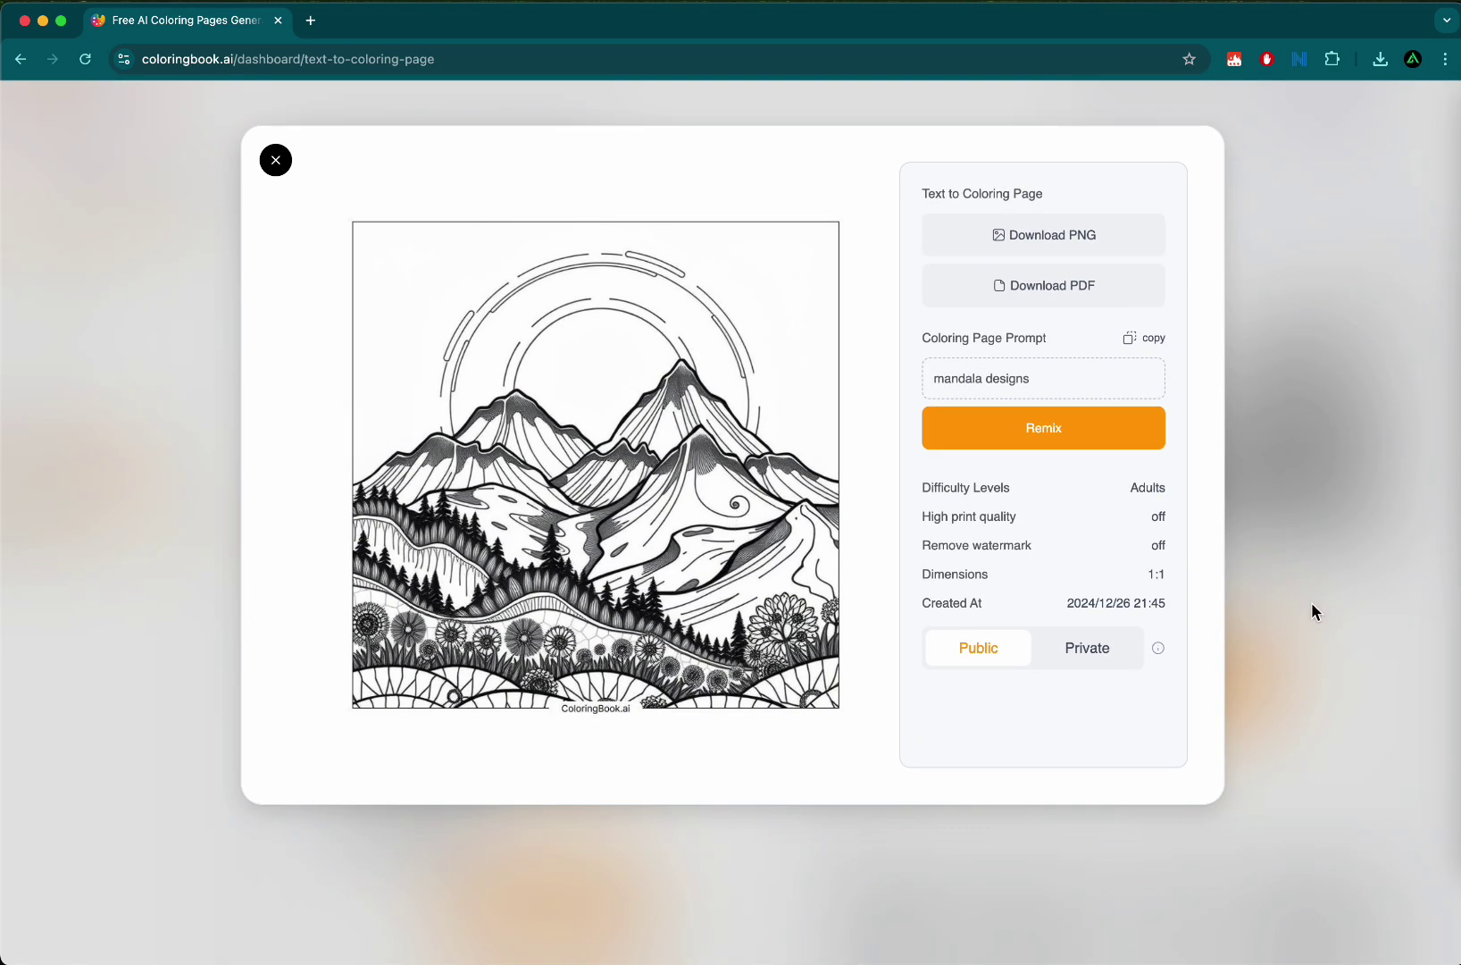
{"action": "left_click", "coordinate": [1313, 612]}
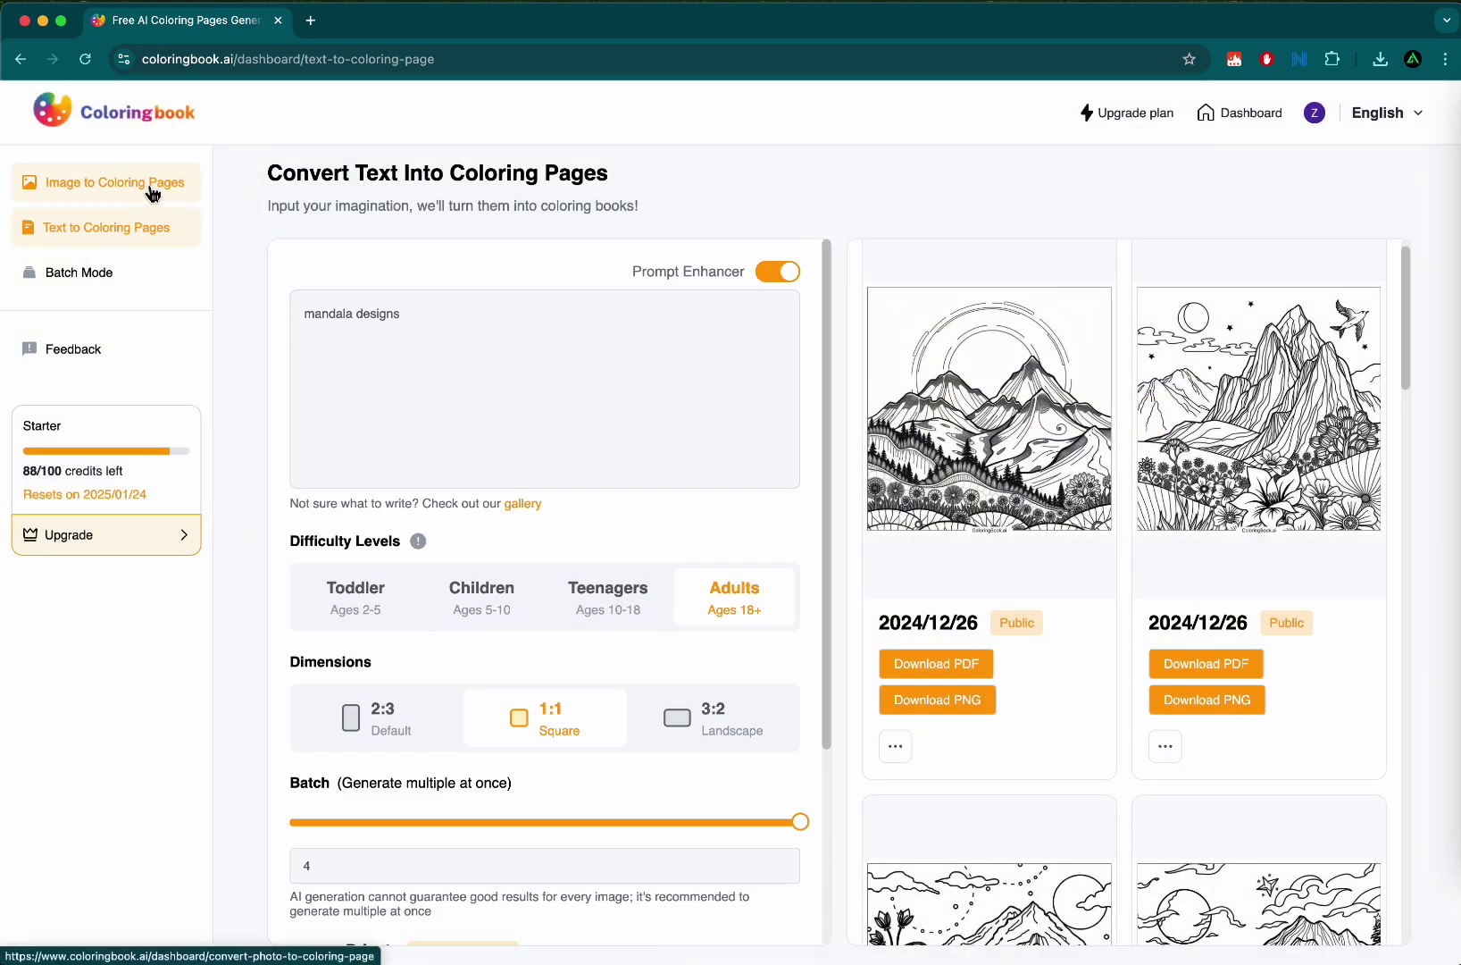
Upload the pexels-brynna photo of the woman in Image to Coloring Pages
{"action": "left_click", "coordinate": [156, 199]}
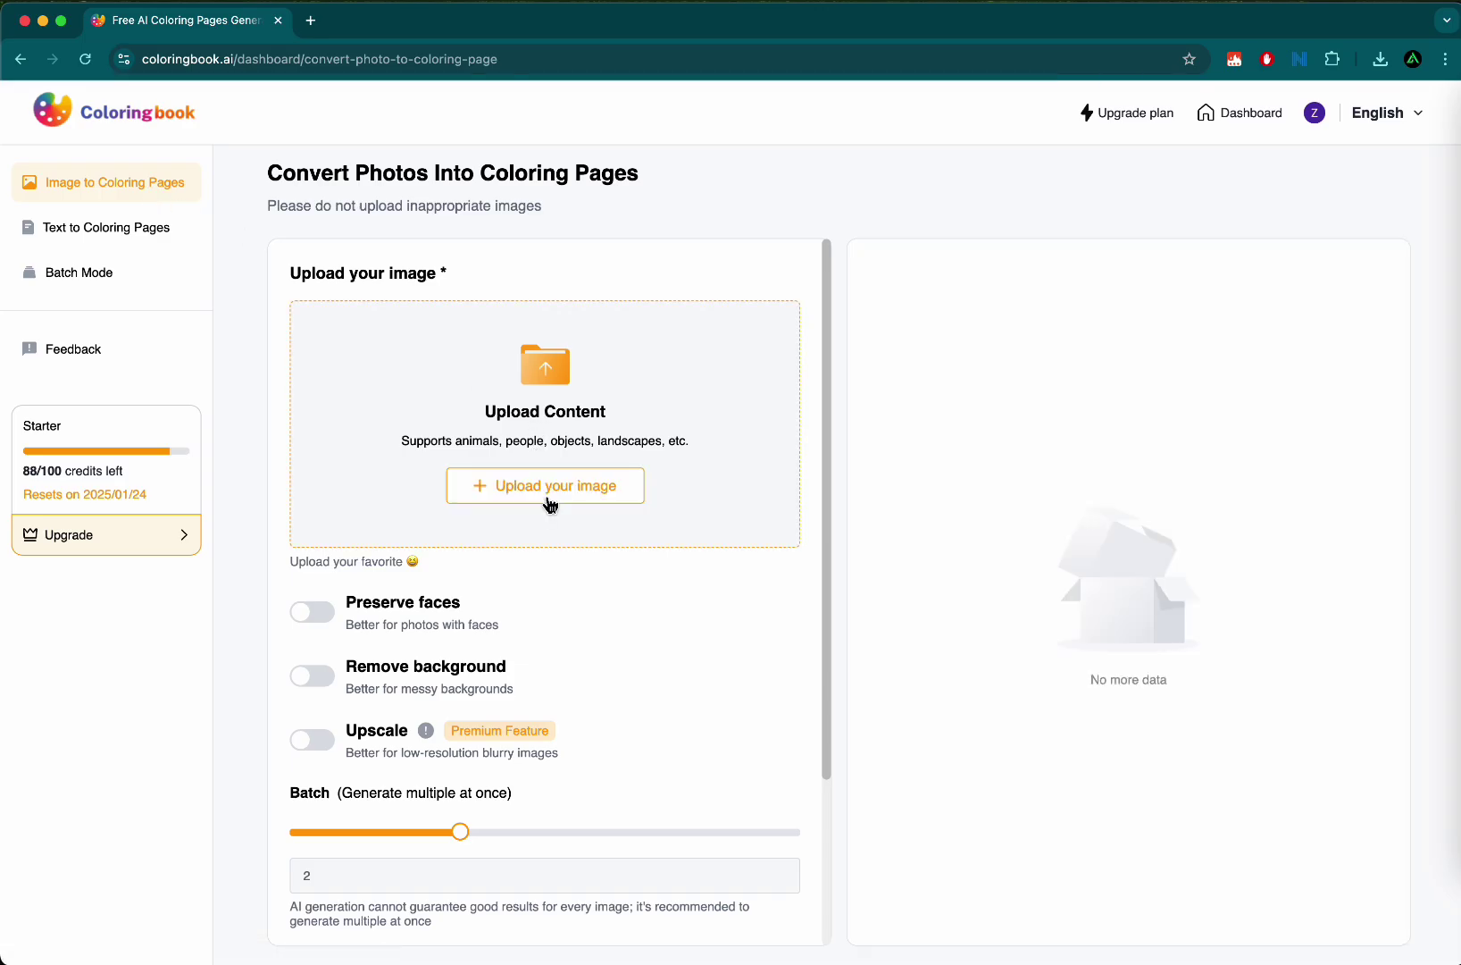
{"action": "scroll", "coordinate": [676, 665], "scroll_direction": "down", "scroll_amount": 5}
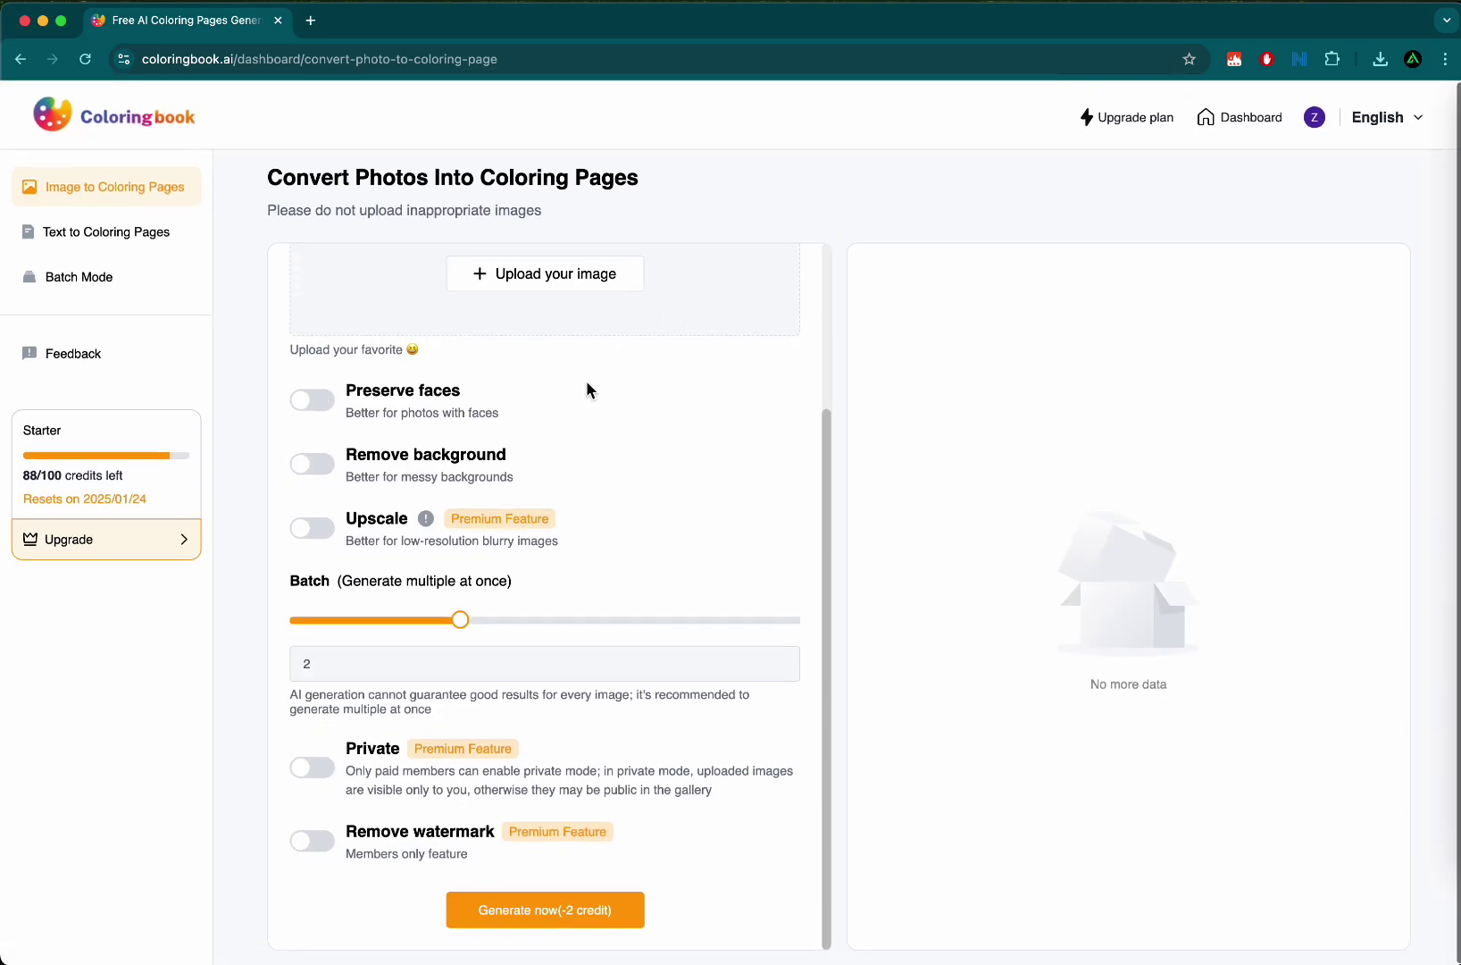
{"action": "left_click", "coordinate": [587, 282]}
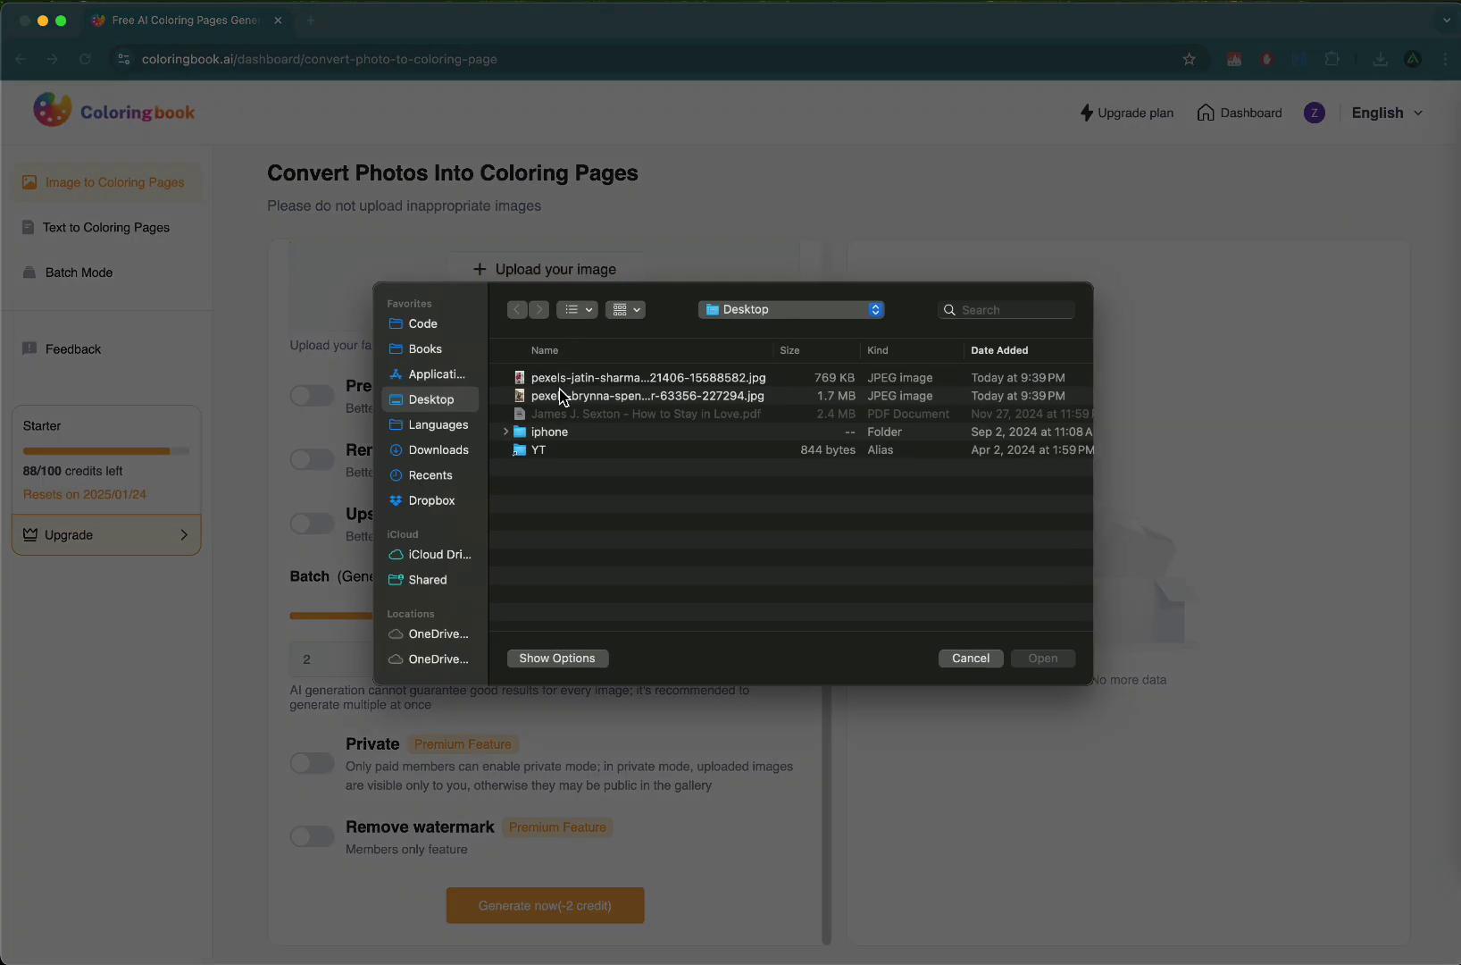
{"action": "left_click", "coordinate": [560, 395]}
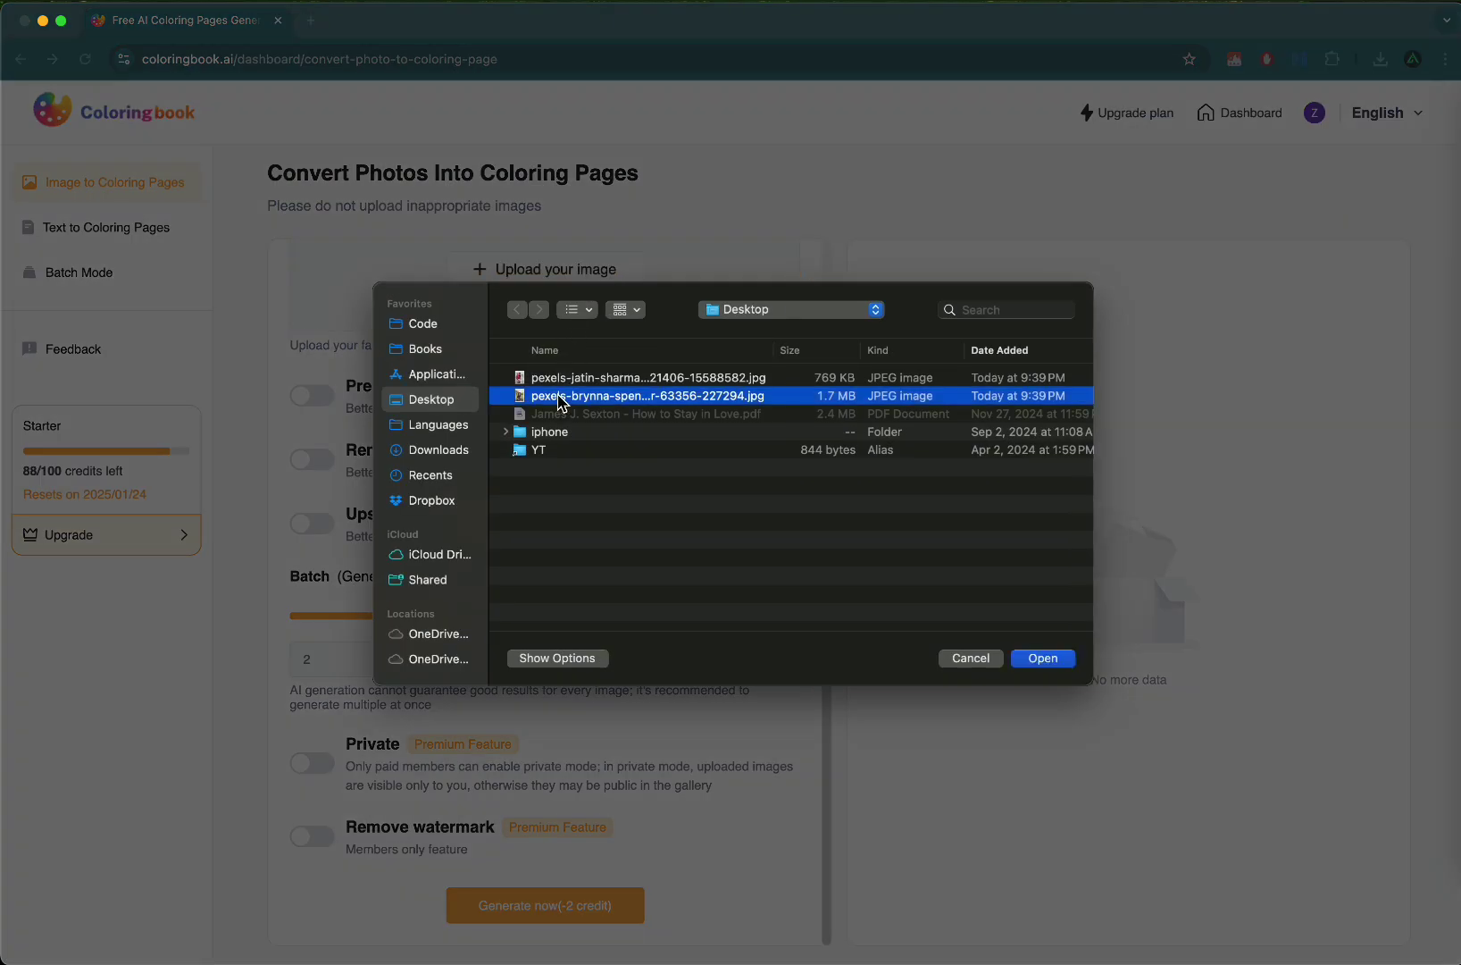
{"action": "key", "text": "space"}
{"action": "key", "text": "space"}
{"action": "left_click", "coordinate": [560, 400]}
{"action": "double_click", "coordinate": [560, 400]}
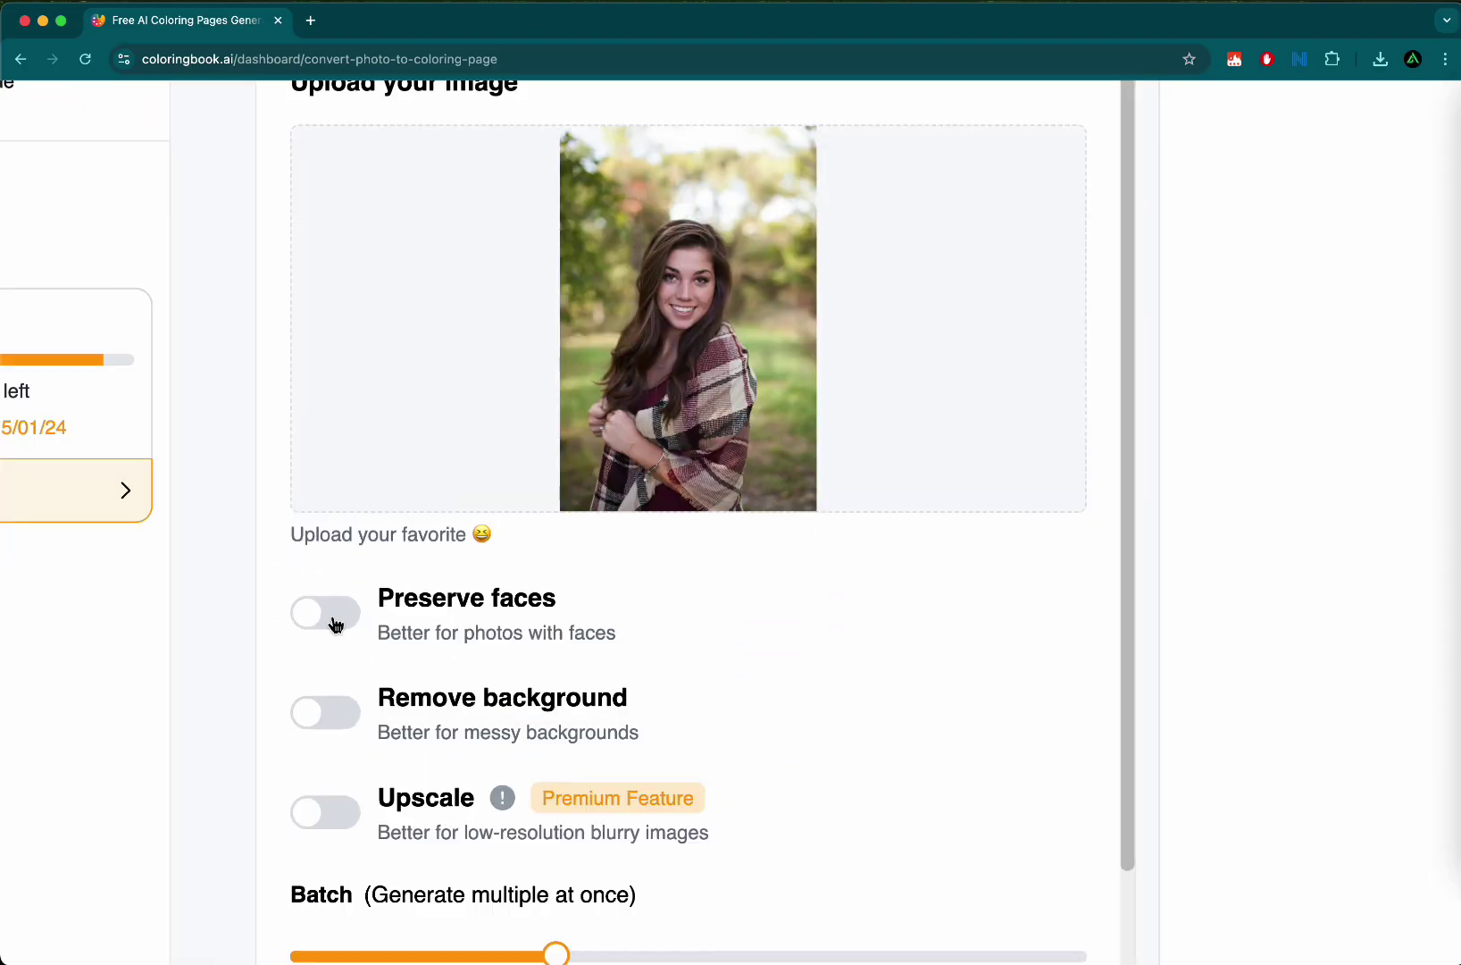
Turn on Preserve faces and start generating from the photo
{"action": "left_click", "coordinate": [336, 623]}
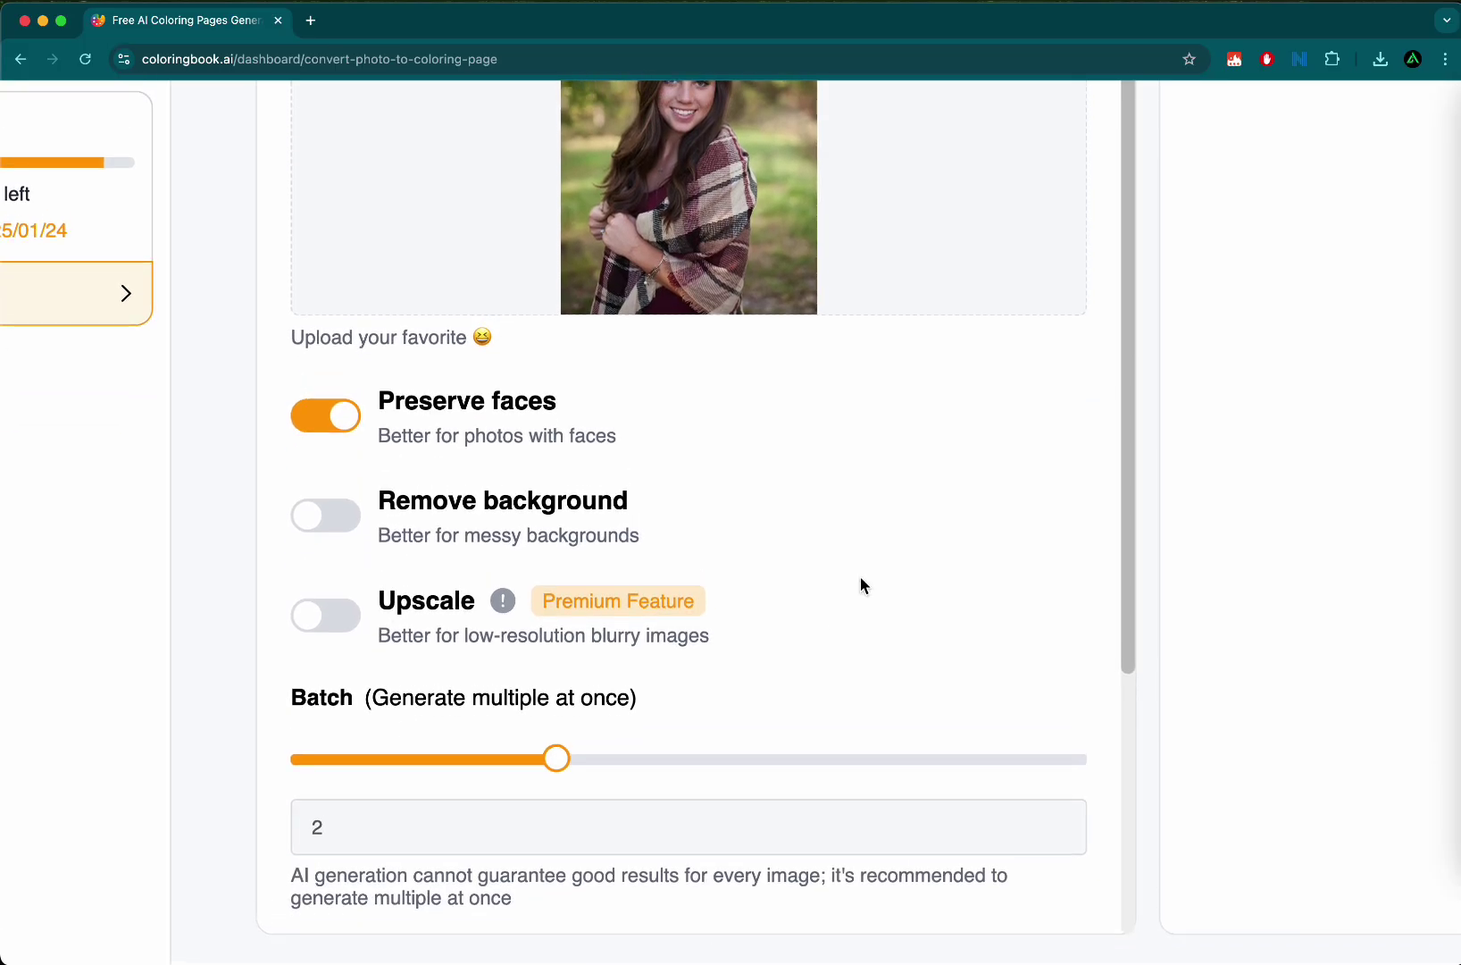
{"action": "scroll", "coordinate": [613, 728], "scroll_direction": "down", "scroll_amount": 3}
{"action": "left_click", "coordinate": [547, 905]}
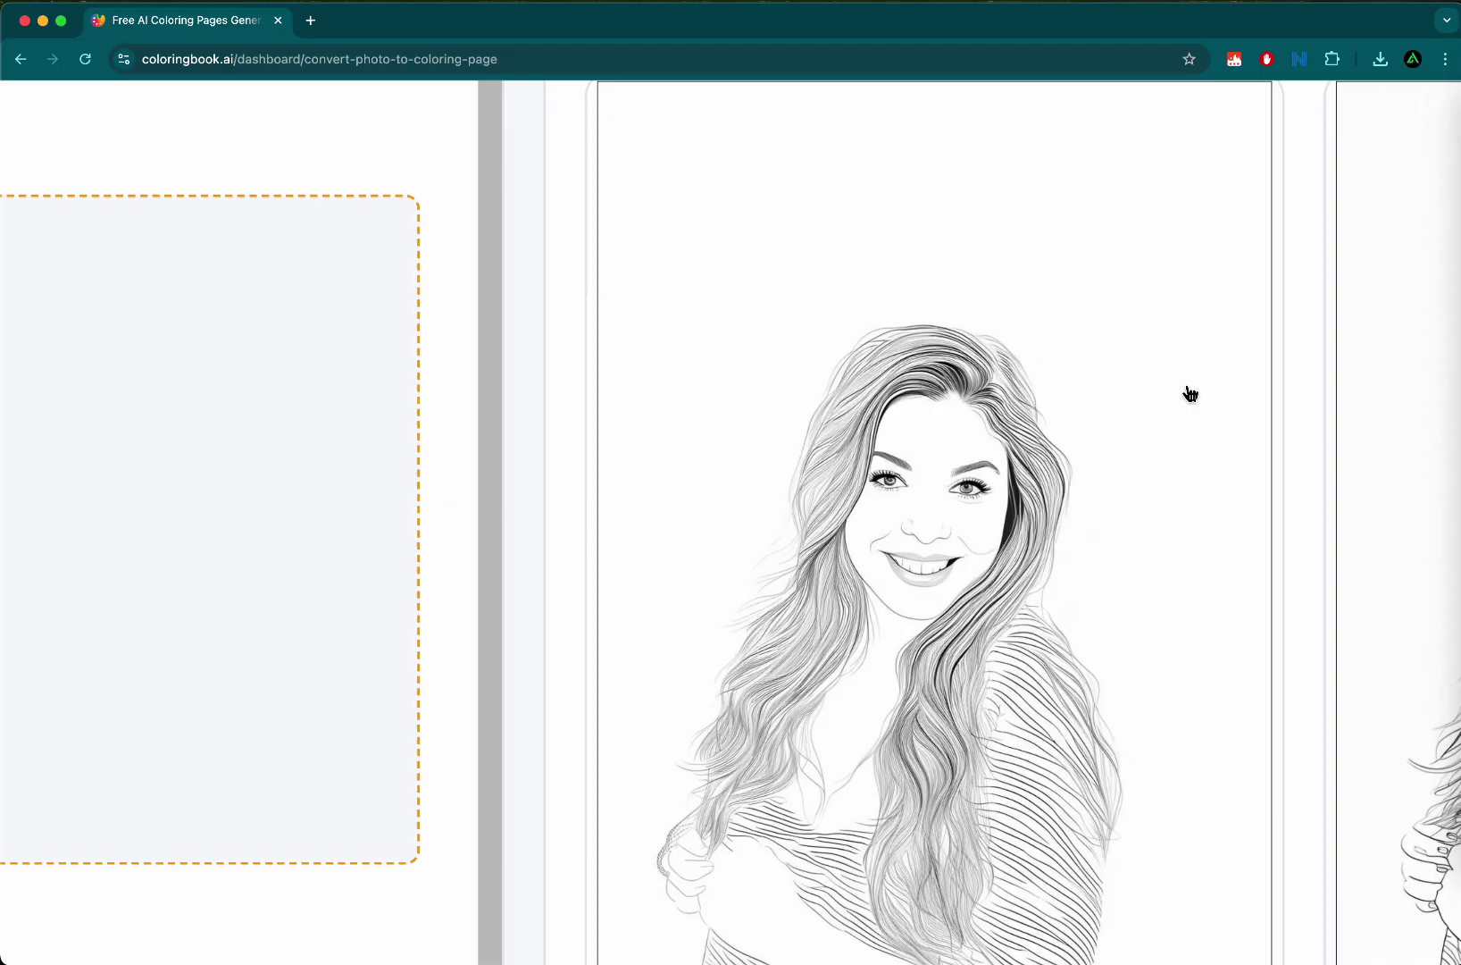
Scroll through the two generated portrait coloring pages
{"action": "scroll", "coordinate": [1186, 393], "scroll_direction": "down", "scroll_amount": 3}
{"action": "scroll", "coordinate": [1186, 393], "scroll_direction": "right", "scroll_amount": 10}
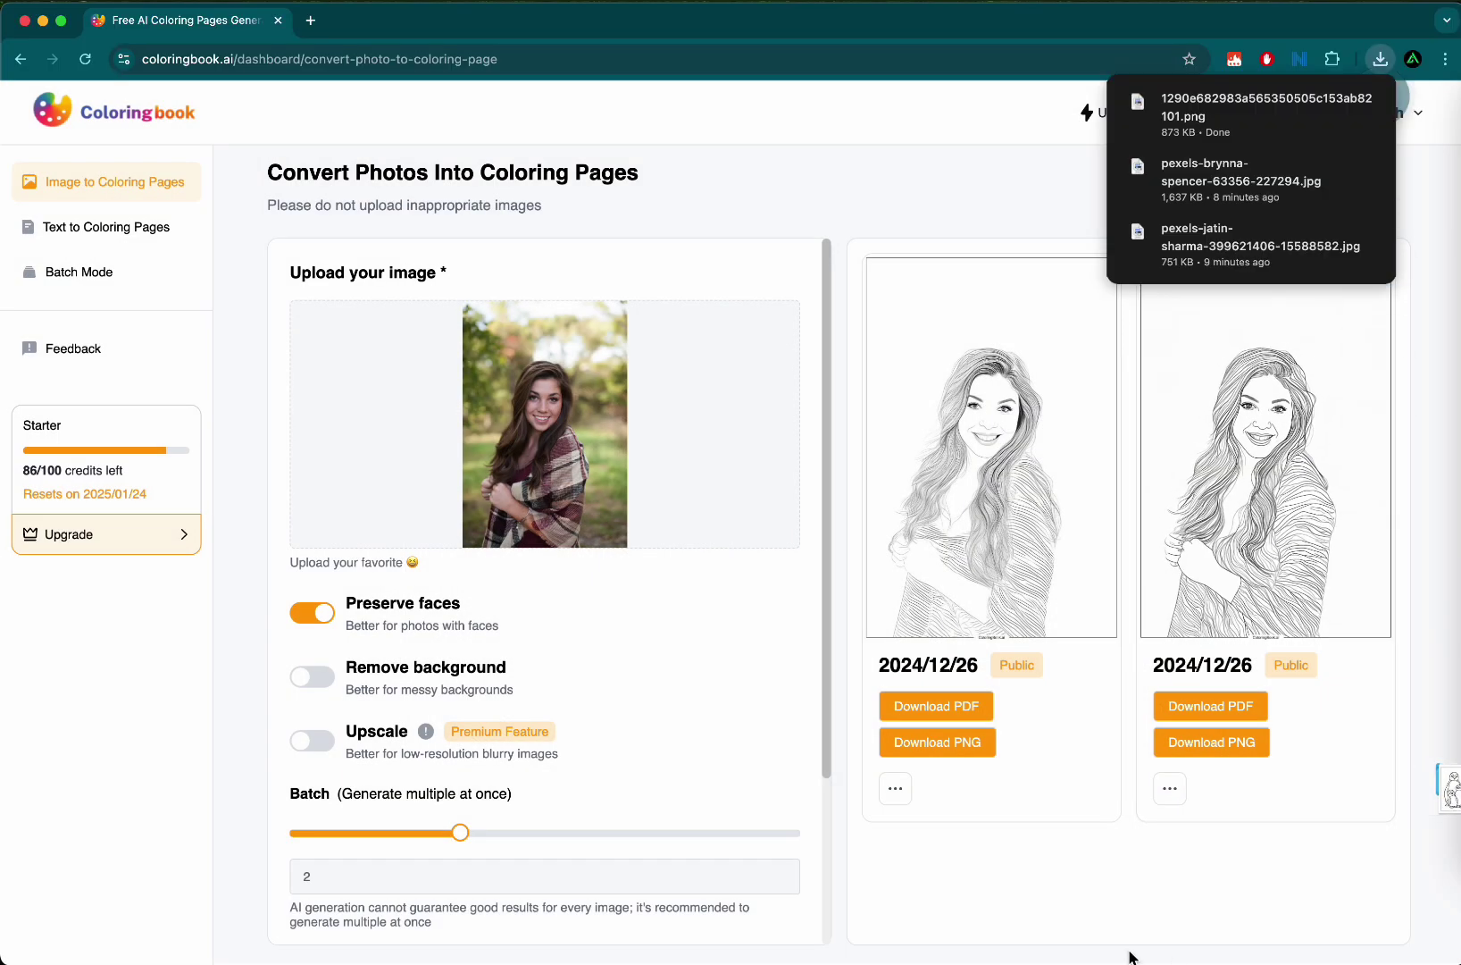
Replace the upload with the pexels-jatin-sharma photo of a man holding a child
{"action": "left_click", "coordinate": [506, 467]}
{"action": "left_click", "coordinate": [615, 378]}
{"action": "key", "text": "space"}
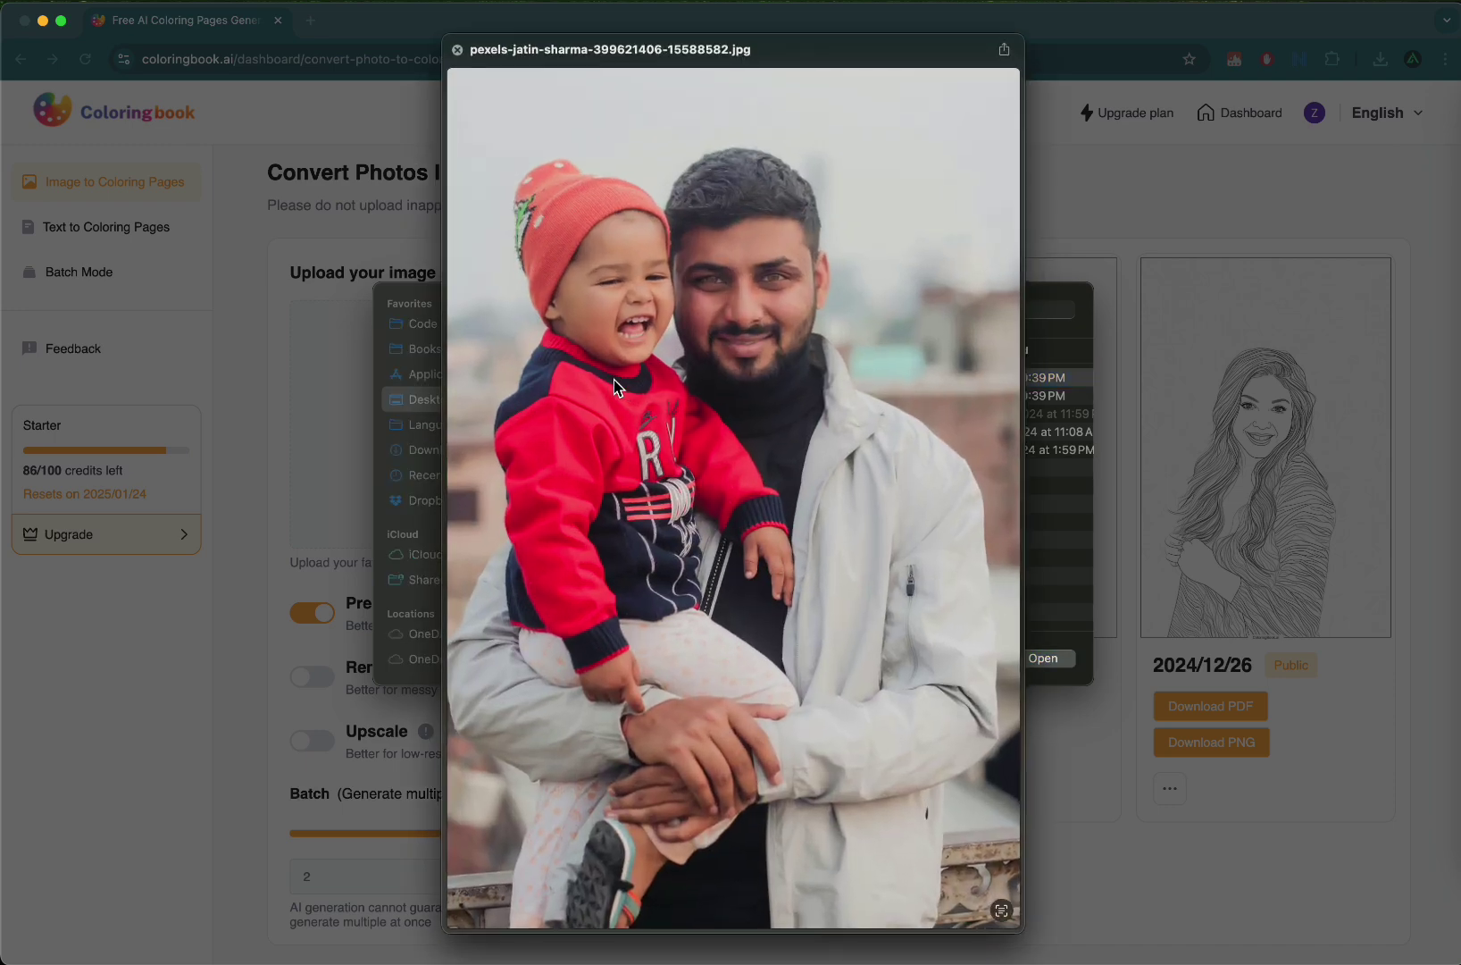
{"action": "key", "text": "space"}
{"action": "double_click", "coordinate": [633, 377]}
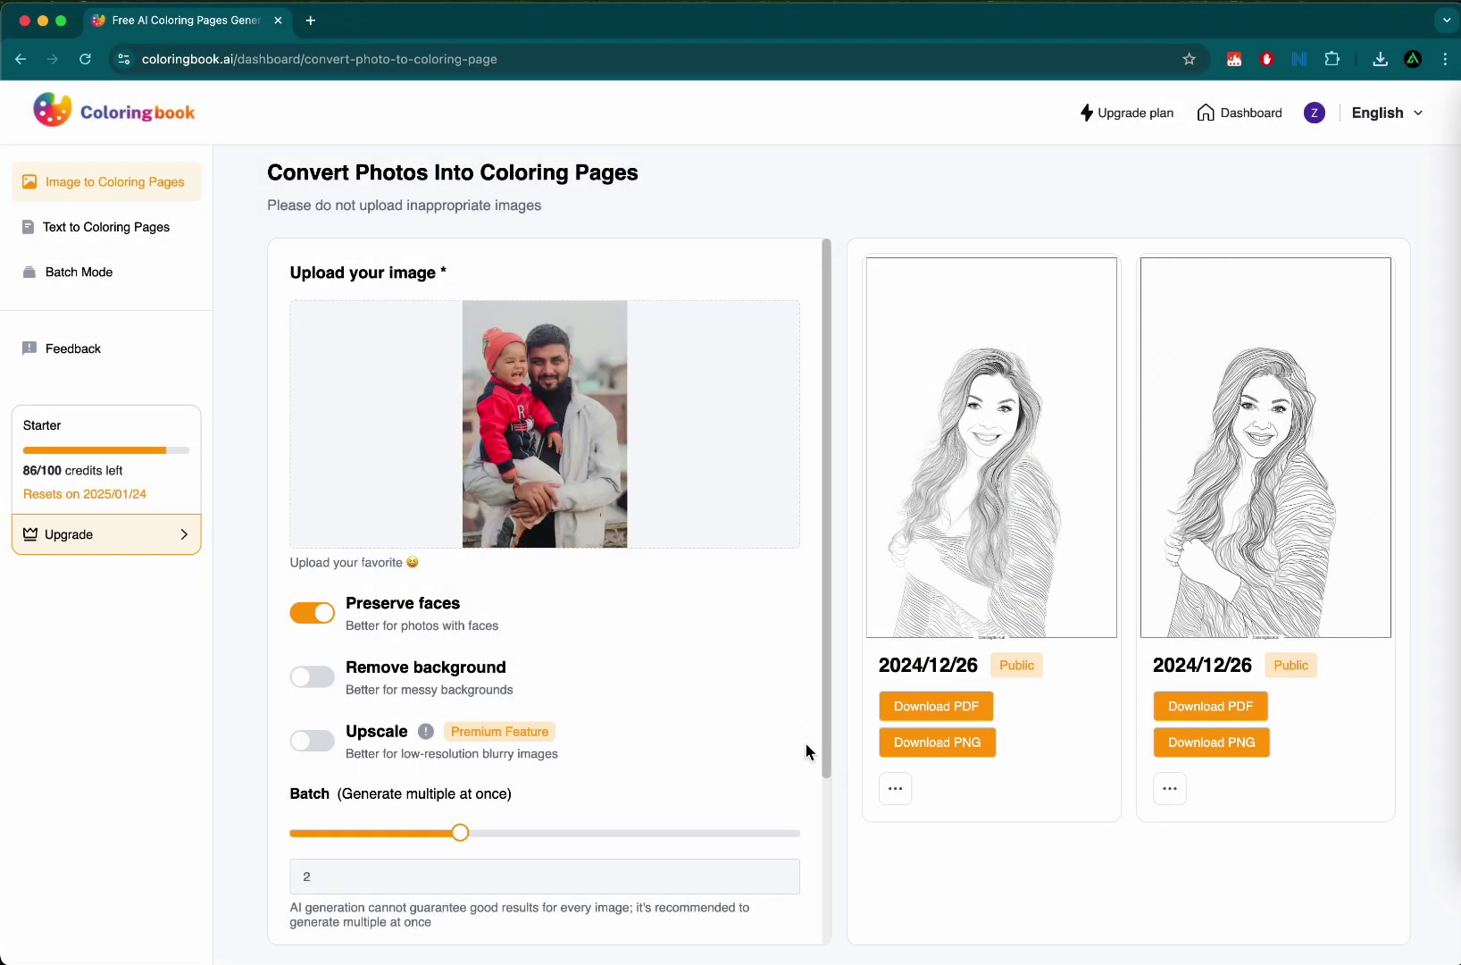
Generate a batch of 4 pages from it and scroll through the results
{"action": "scroll", "coordinate": [807, 752], "scroll_direction": "down", "scroll_amount": 3}
{"action": "left_click", "coordinate": [798, 614]}
{"action": "left_click", "coordinate": [574, 906]}
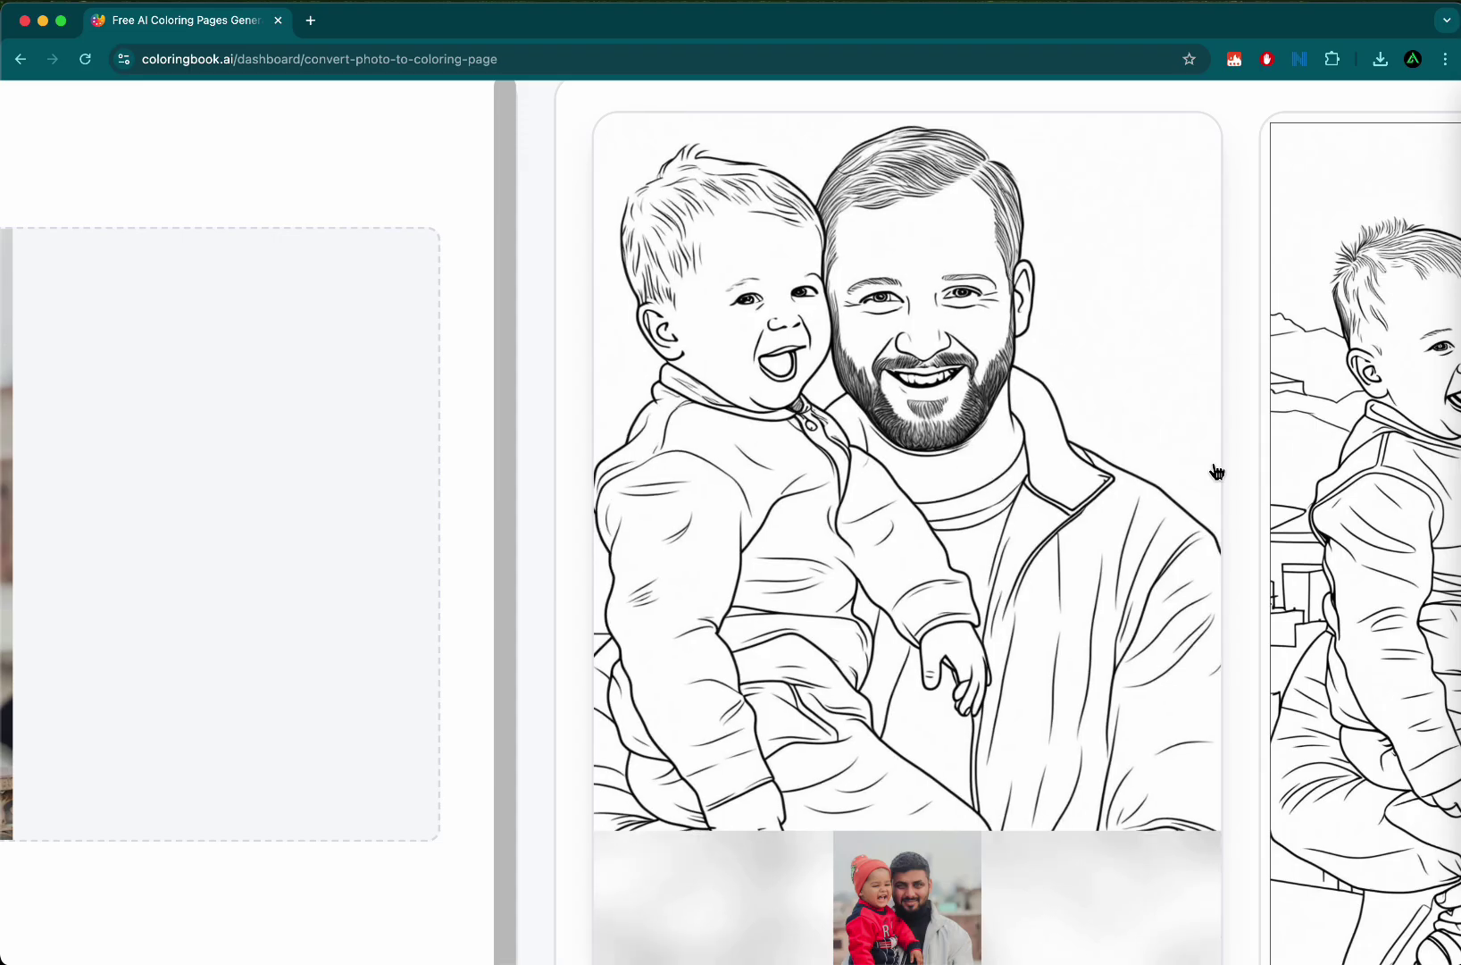
{"action": "scroll", "coordinate": [1216, 471], "scroll_direction": "right", "scroll_amount": 2}
{"action": "scroll", "coordinate": [1268, 466], "scroll_direction": "right", "scroll_amount": 3}
{"action": "scroll", "coordinate": [1354, 461], "scroll_direction": "right", "scroll_amount": 3}
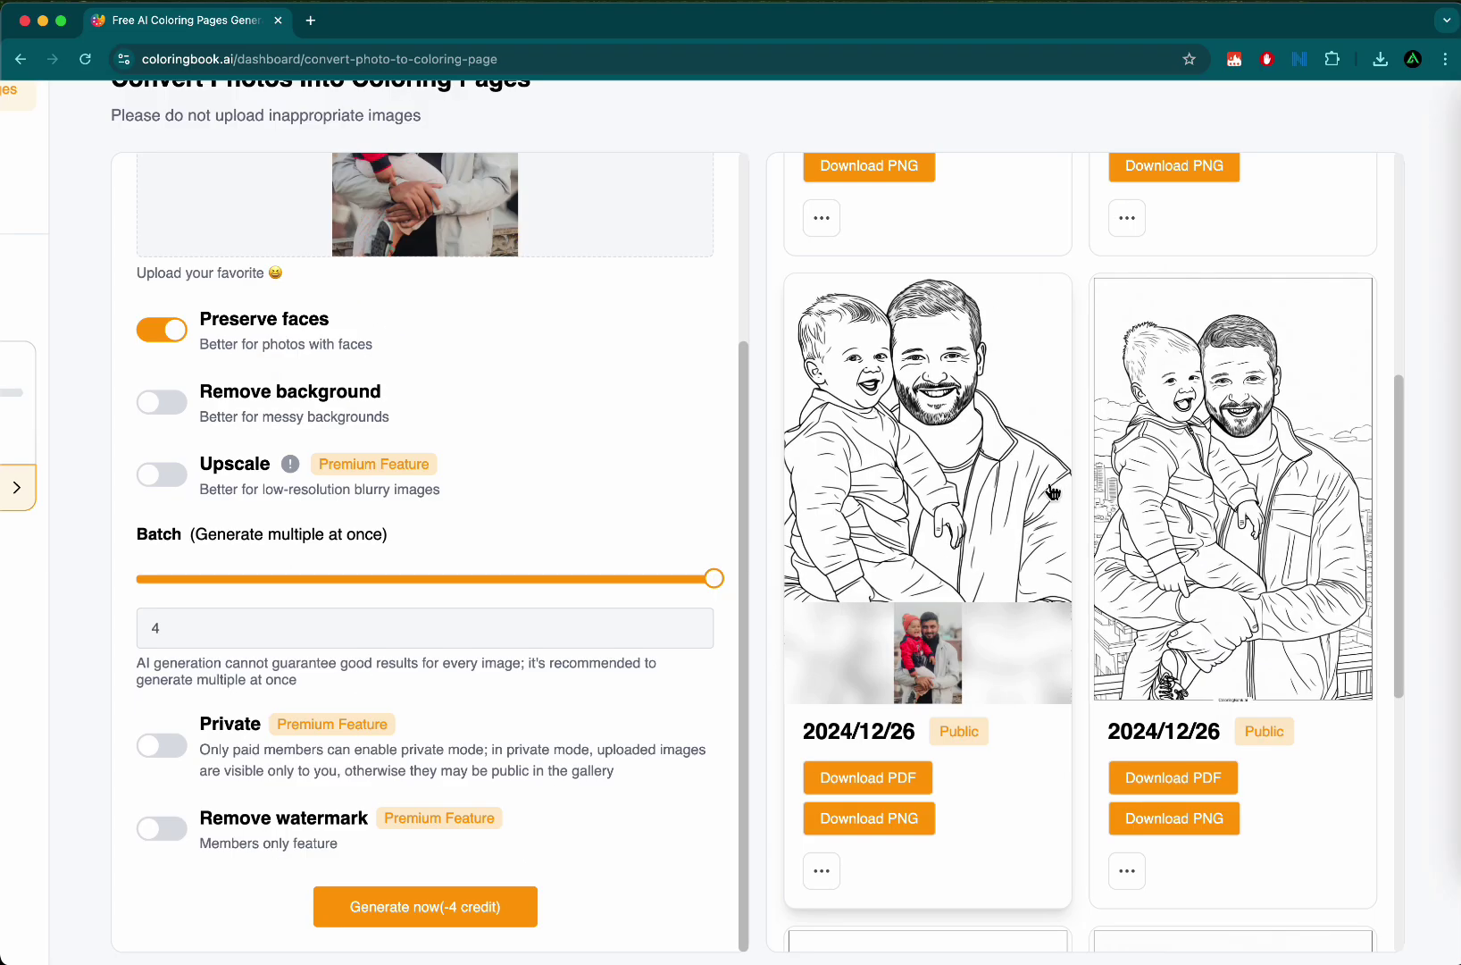
{"action": "scroll", "coordinate": [1109, 494], "scroll_direction": "up", "scroll_amount": 3}
{"action": "scroll", "coordinate": [1187, 493], "scroll_direction": "up", "scroll_amount": 5}
{"action": "left_click", "coordinate": [1258, 492]}
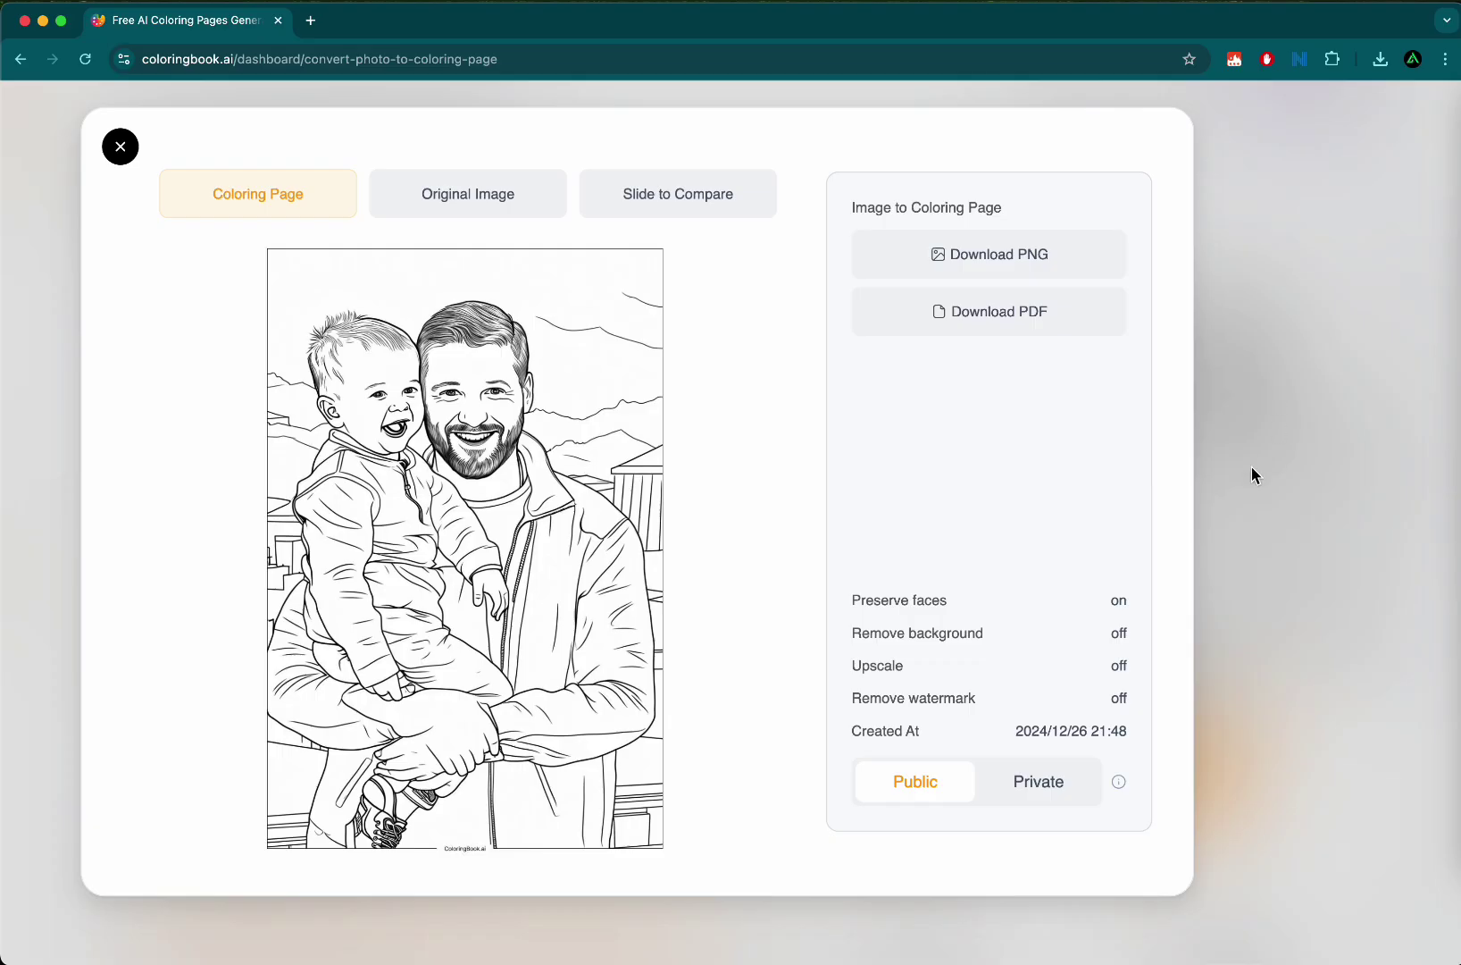
{"action": "left_click", "coordinate": [1271, 581]}
{"action": "scroll", "coordinate": [356, 727], "scroll_direction": "up", "scroll_amount": 5}
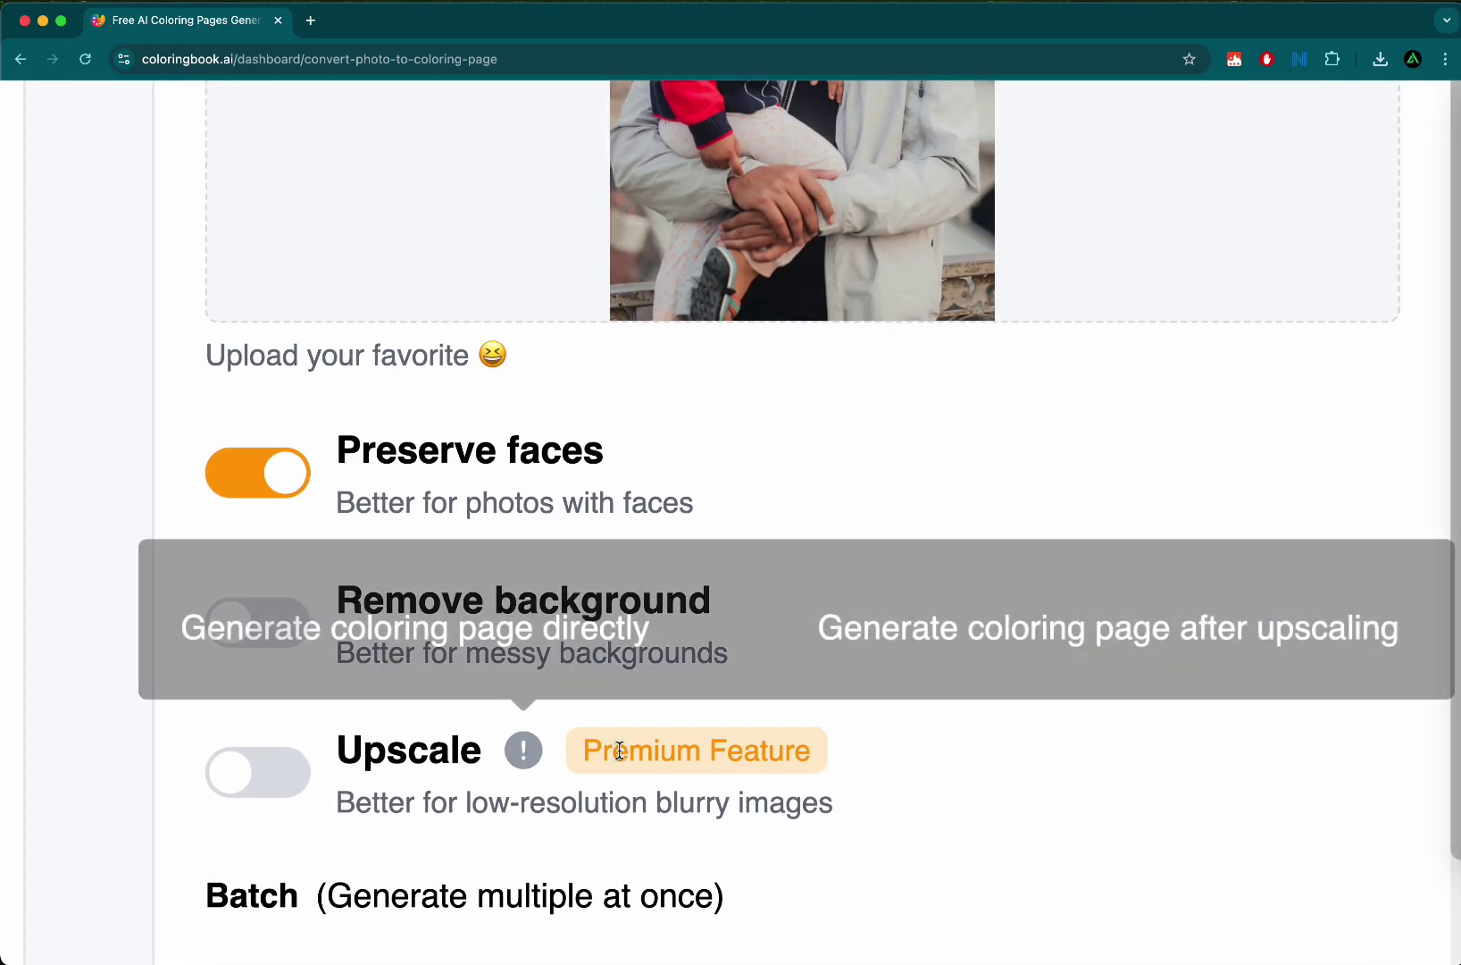
Browse the pricing plans, then go back through Batch Mode to the home page
{"action": "left_click", "coordinate": [617, 750]}
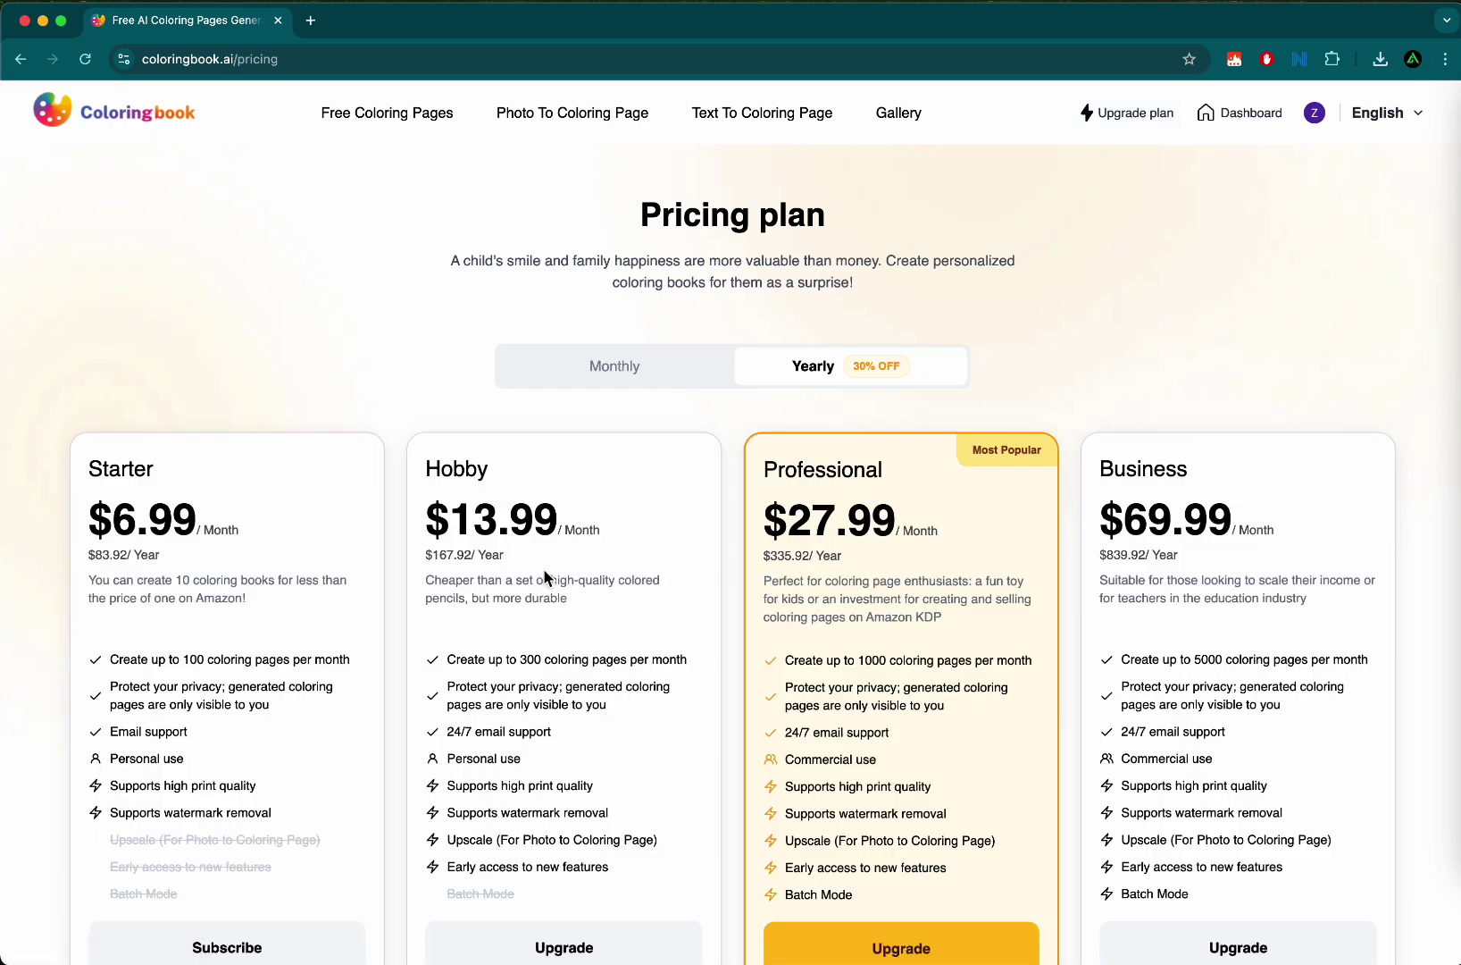
{"action": "scroll", "coordinate": [548, 576], "scroll_direction": "down", "scroll_amount": 3}
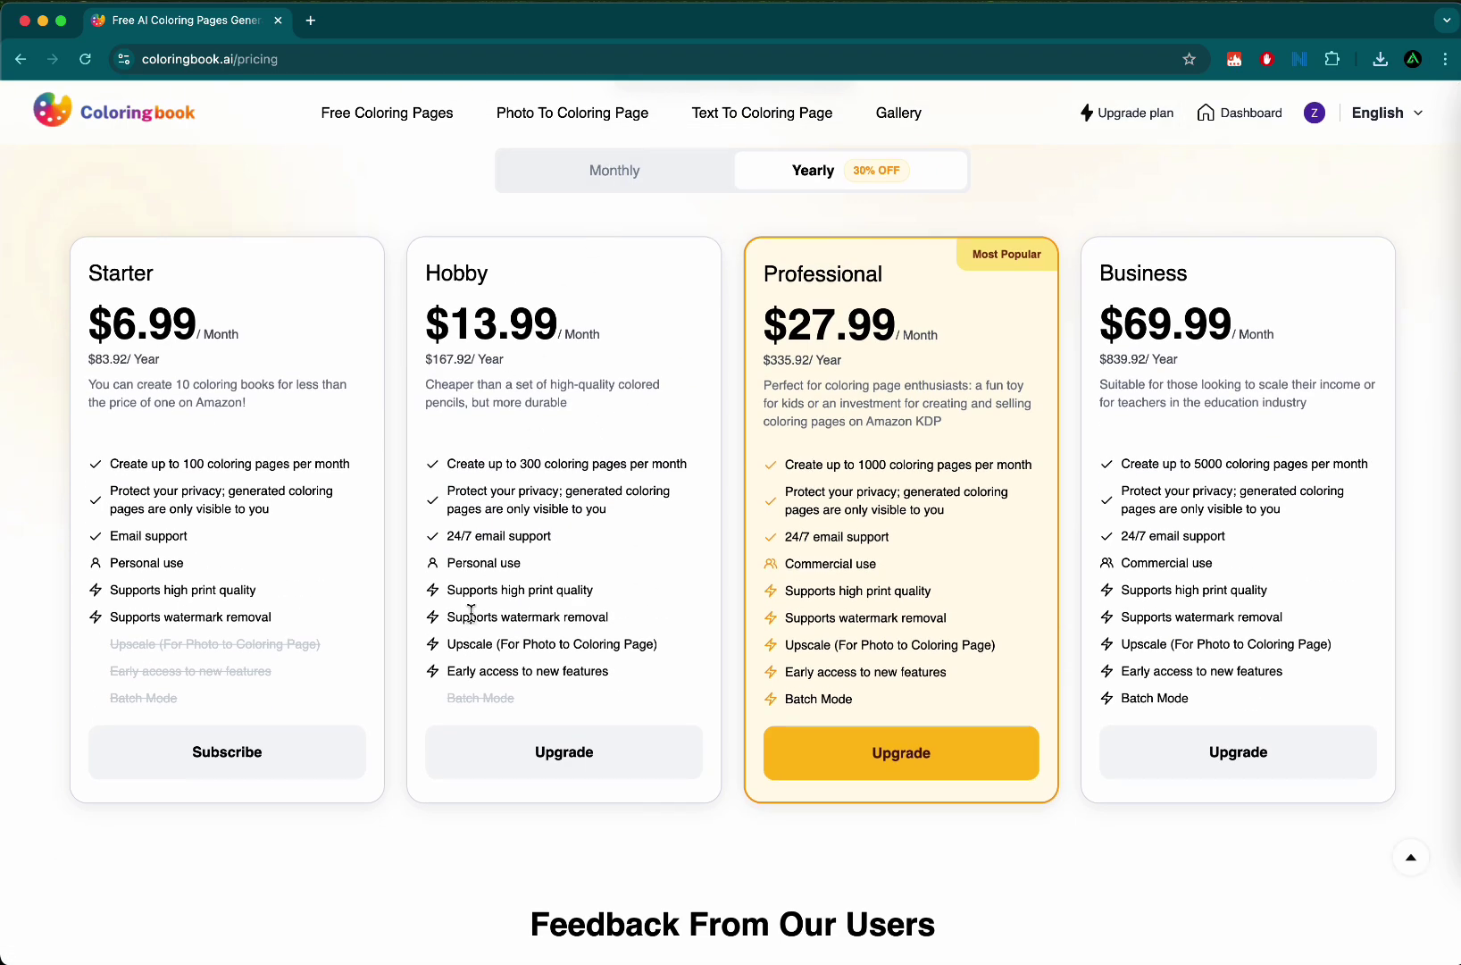
{"action": "key", "text": "super+bracketleft"}
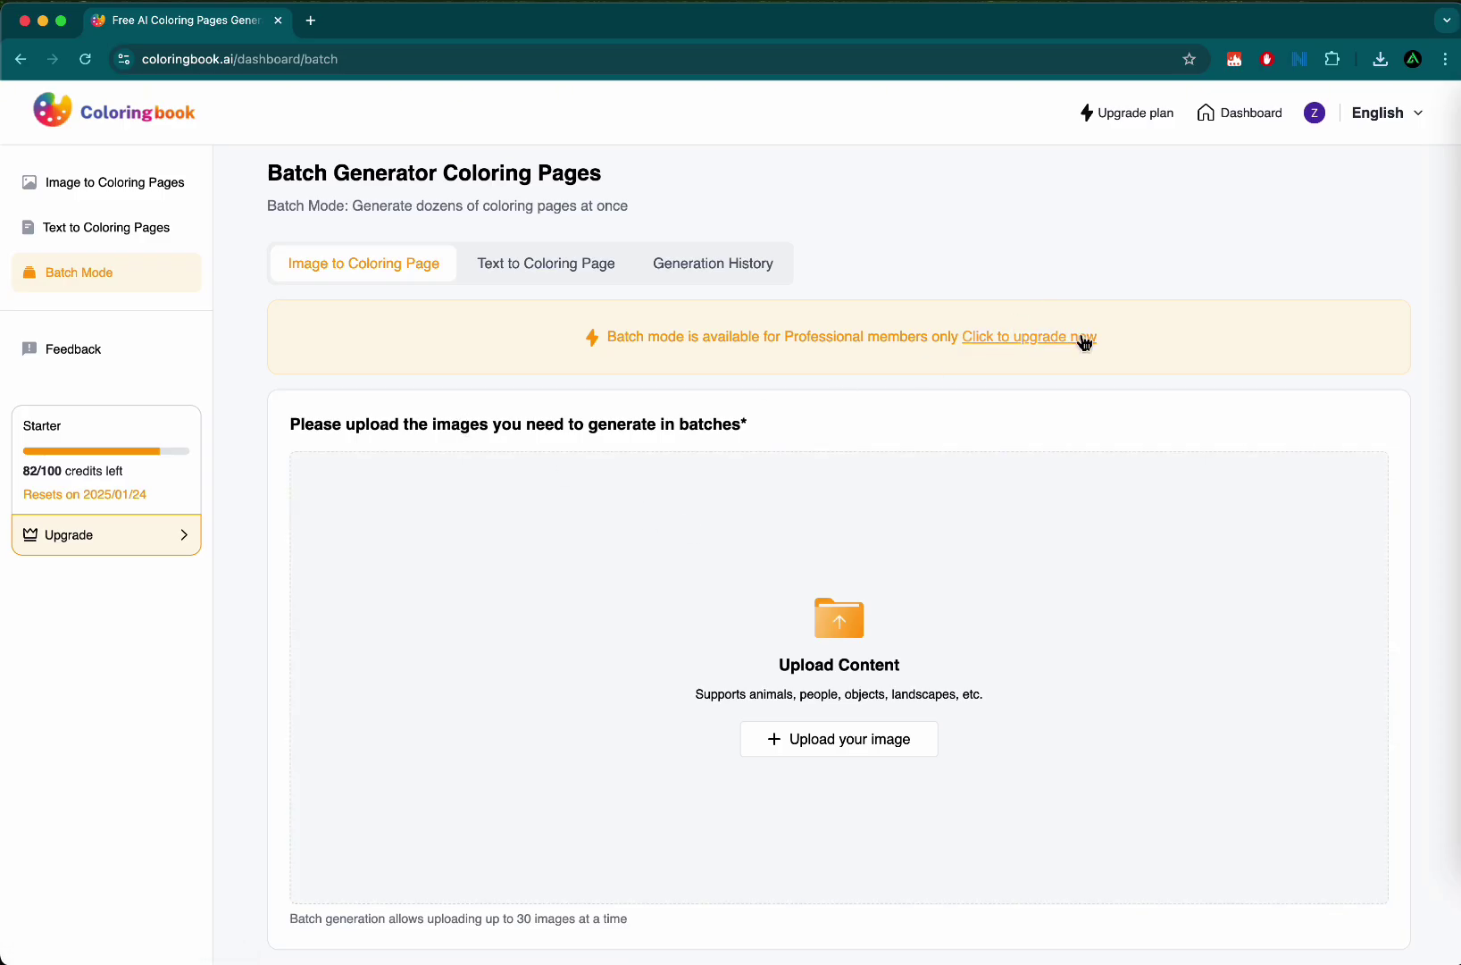
{"action": "key", "text": "super+bracketleft"}
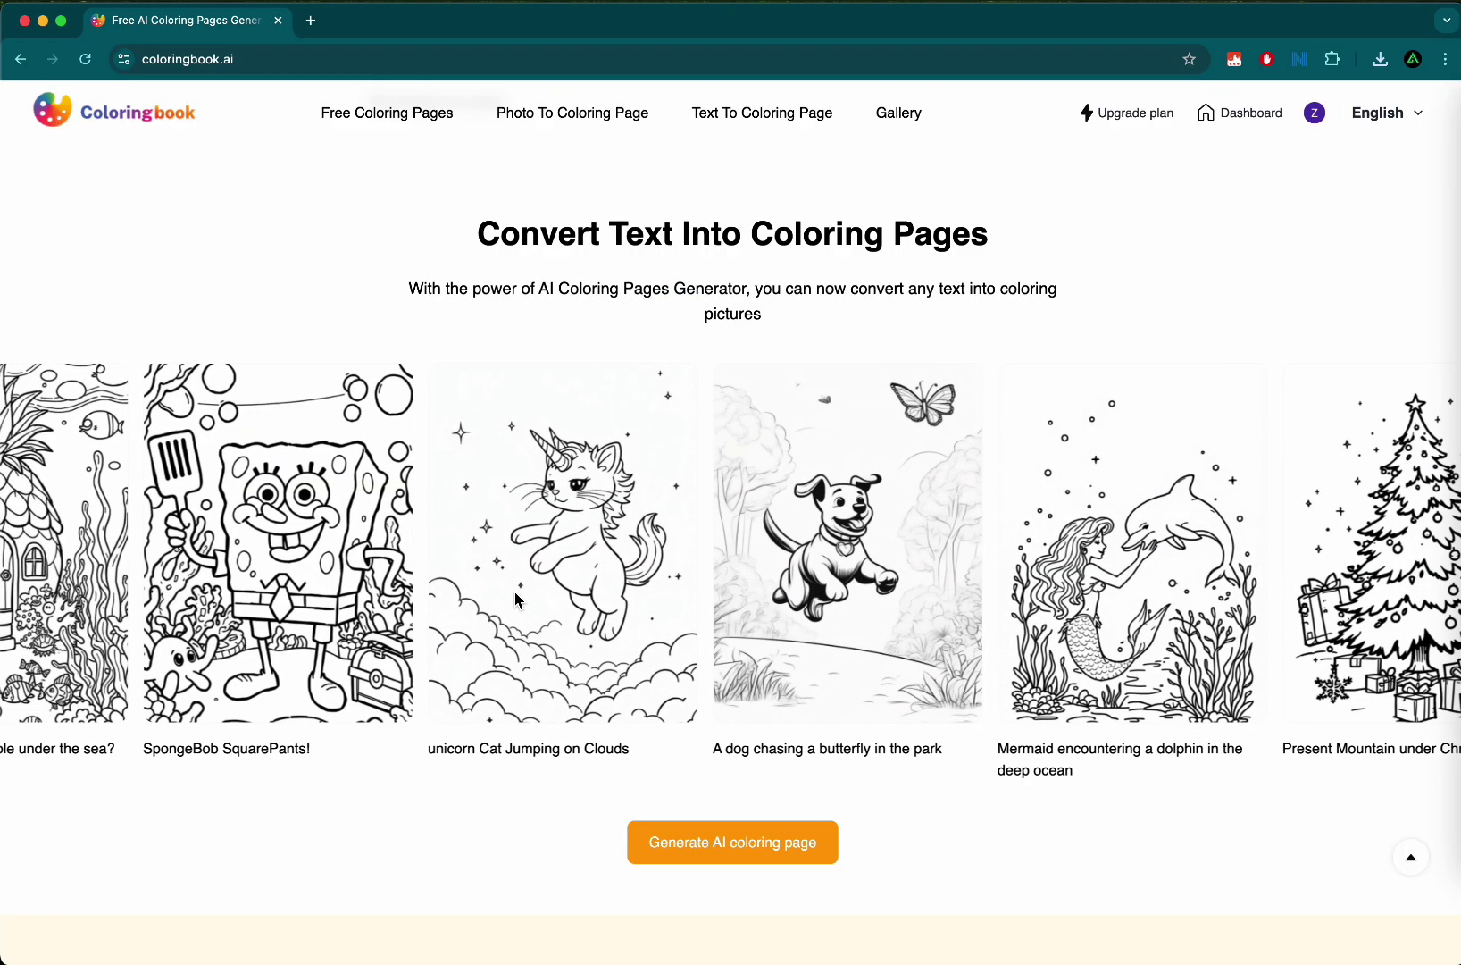